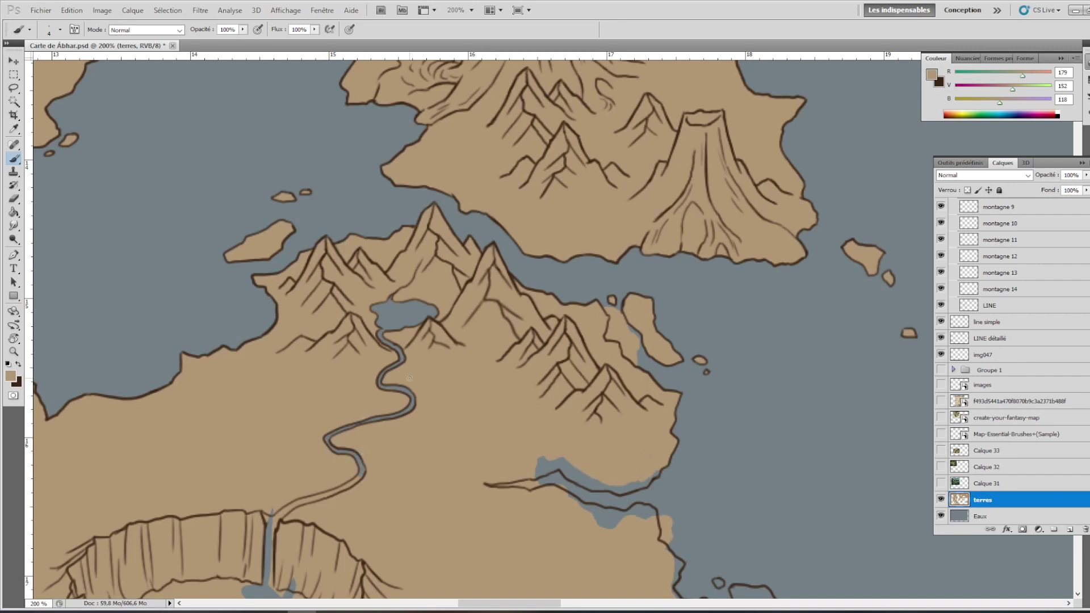
Step: Touch up the crater lake's outline on the LINE layer and clear the land colour from the river, waterfall and lake on the terres layer
{"action": "scroll", "coordinate": [409, 378], "scroll_direction": "down", "scroll_amount": 5}
{"action": "scroll", "coordinate": [410, 377], "scroll_direction": "left", "scroll_amount": 3}
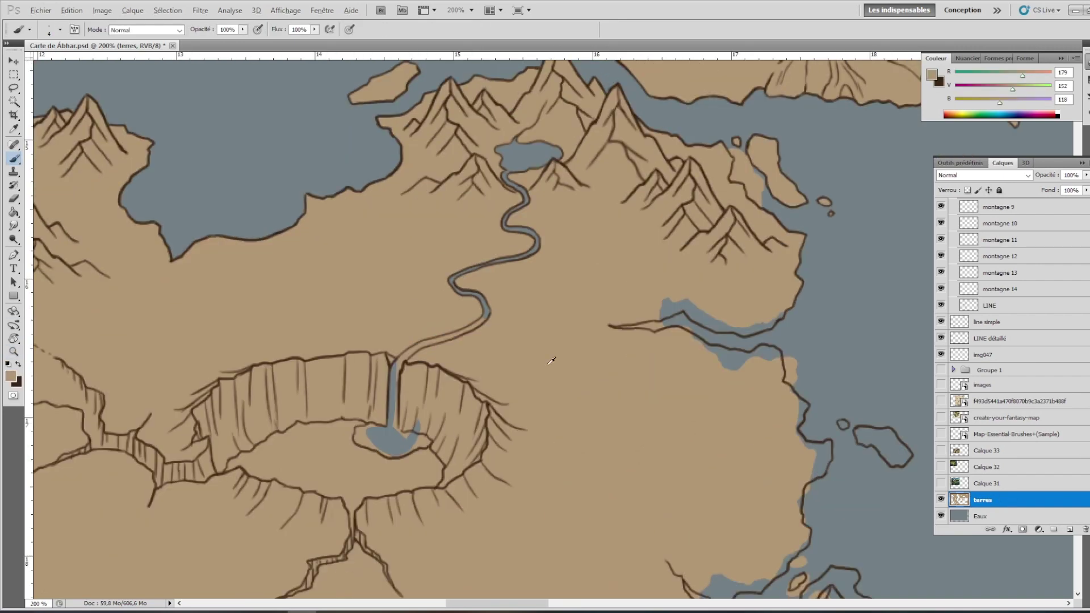
{"action": "right_click", "coordinate": [551, 361]}
{"action": "key", "text": "Escape"}
{"action": "left_click", "coordinate": [316, 366], "text": "ctrl"}
{"action": "key", "text": "x"}
{"action": "left_click_drag", "start_coordinate": [358, 435], "coordinate": [359, 436]}
{"action": "key", "text": "x"}
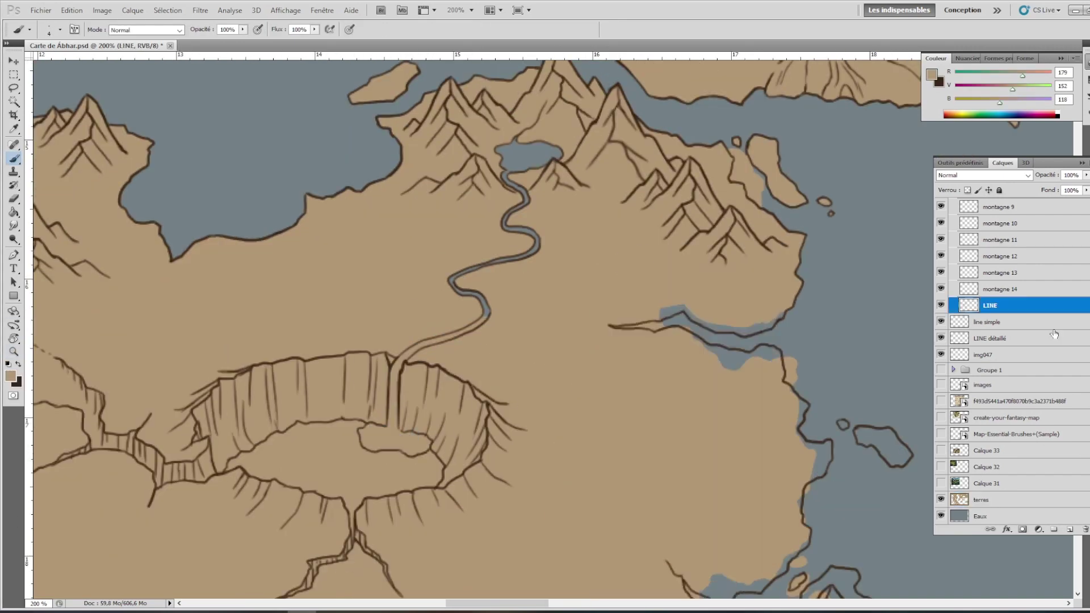
{"action": "left_click", "coordinate": [506, 380], "text": "ctrl"}
{"action": "mouse_move", "coordinate": [451, 336]}
{"action": "left_mouse_down"}
{"action": "mouse_move", "coordinate": [411, 351]}
{"action": "mouse_move", "coordinate": [395, 398]}
{"action": "mouse_move", "coordinate": [363, 431]}
{"action": "mouse_move", "coordinate": [370, 446]}
{"action": "mouse_move", "coordinate": [417, 446]}
{"action": "left_mouse_up"}
Step: Fit the land colour on the terres layer to the line art along the eastern coast, its narrow inlet and the nearby offshore islands
{"action": "scroll", "coordinate": [603, 303], "scroll_direction": "right", "scroll_amount": 5}
{"action": "scroll", "coordinate": [603, 303], "scroll_direction": "up", "scroll_amount": 1}
{"action": "left_click_drag", "start_coordinate": [571, 234], "coordinate": [550, 193]}
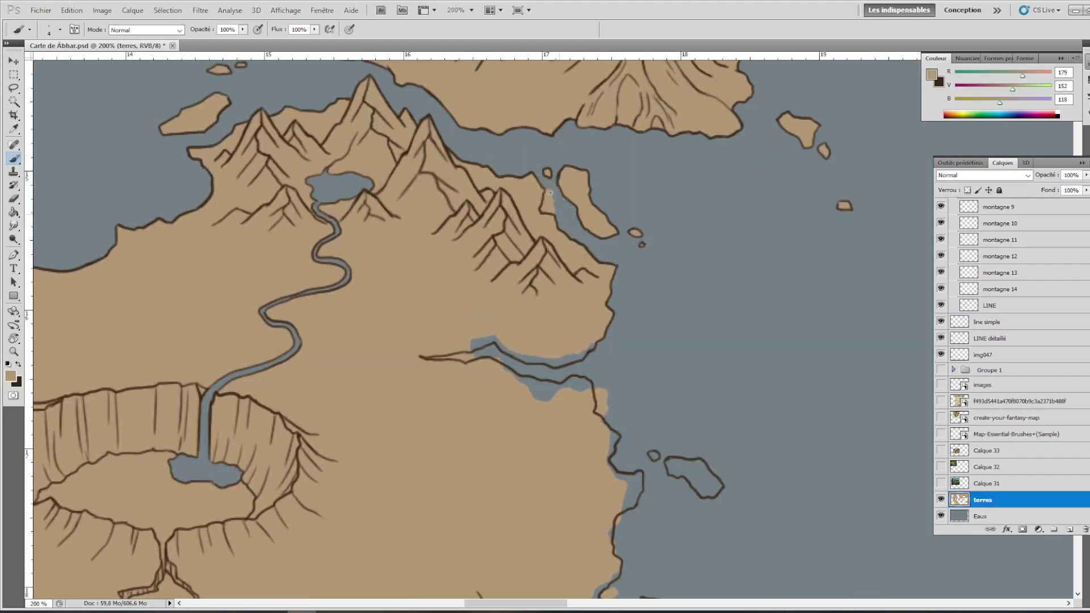
{"action": "mouse_move", "coordinate": [584, 359]}
{"action": "left_mouse_down"}
{"action": "mouse_move", "coordinate": [544, 359]}
{"action": "mouse_move", "coordinate": [589, 384]}
{"action": "left_mouse_up"}
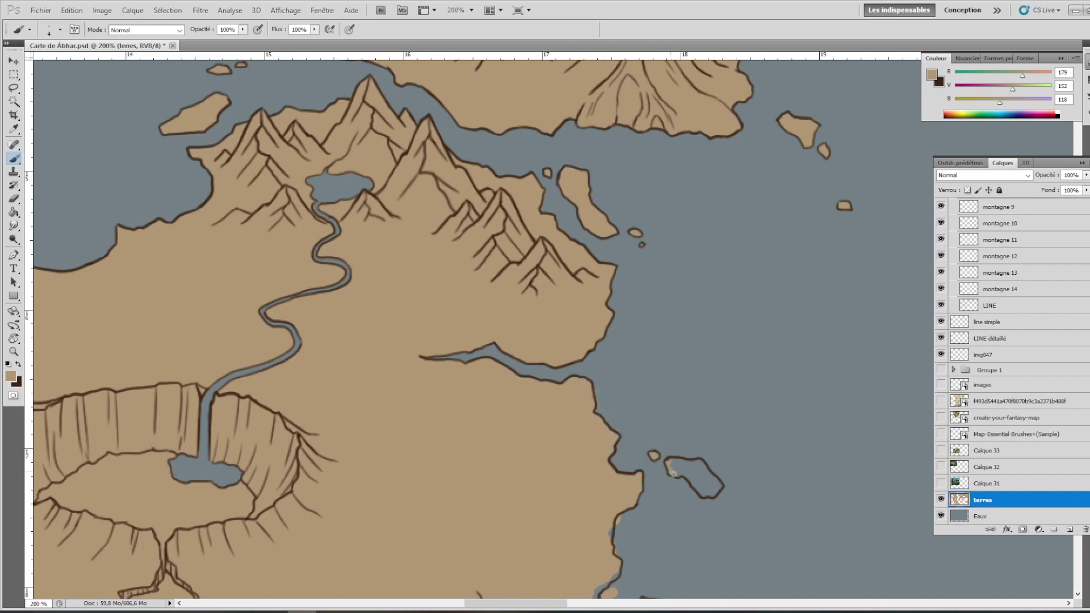
{"action": "mouse_move", "coordinate": [715, 442]}
{"action": "left_mouse_down"}
{"action": "mouse_move", "coordinate": [627, 283]}
{"action": "mouse_move", "coordinate": [803, 193]}
{"action": "left_mouse_up"}
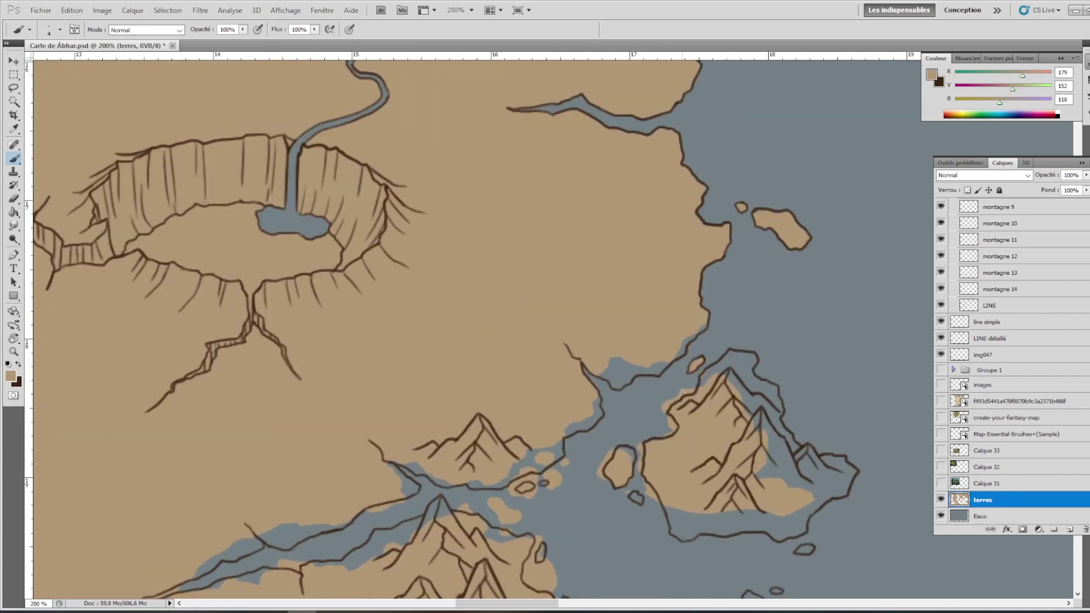
Step: Fit the land colour to the coast north of the strait and to the upper part of the mountainous eastern island
{"action": "left_click_drag", "start_coordinate": [668, 359], "coordinate": [620, 386]}
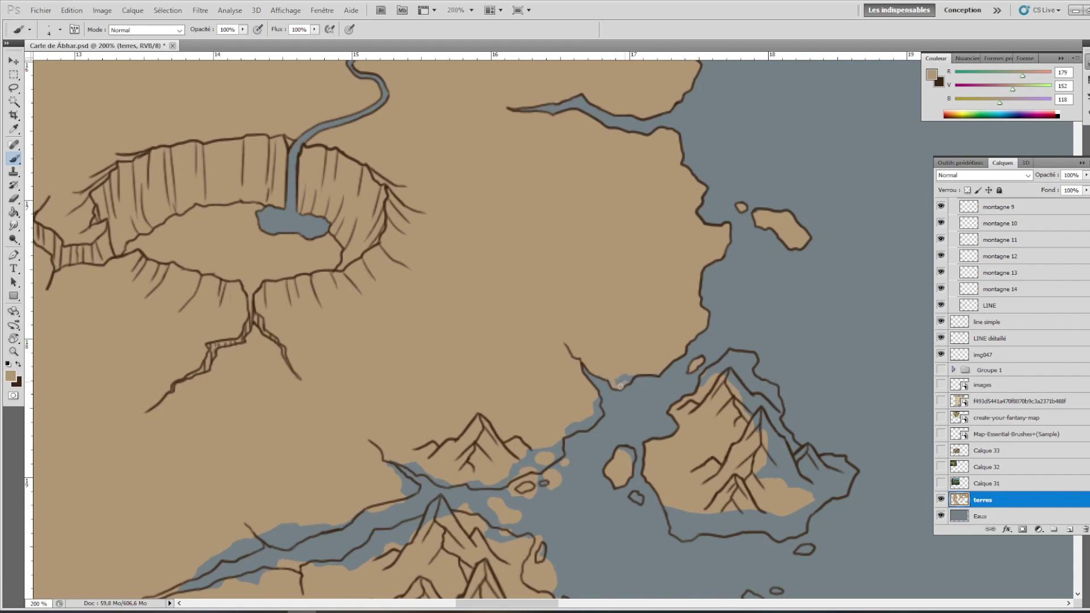
{"action": "mouse_move", "coordinate": [703, 378]}
{"action": "left_mouse_down"}
{"action": "mouse_move", "coordinate": [732, 379]}
{"action": "mouse_move", "coordinate": [749, 367]}
{"action": "mouse_move", "coordinate": [739, 360]}
{"action": "mouse_move", "coordinate": [775, 389]}
{"action": "mouse_move", "coordinate": [764, 412]}
{"action": "mouse_move", "coordinate": [785, 452]}
{"action": "mouse_move", "coordinate": [760, 485]}
{"action": "mouse_move", "coordinate": [828, 498]}
{"action": "mouse_move", "coordinate": [801, 454]}
{"action": "mouse_move", "coordinate": [826, 462]}
{"action": "left_mouse_up"}
{"action": "left_click_drag", "start_coordinate": [541, 472], "coordinate": [518, 336]}
{"action": "mouse_move", "coordinate": [395, 331]}
{"action": "left_mouse_down"}
{"action": "mouse_move", "coordinate": [359, 334]}
{"action": "mouse_move", "coordinate": [391, 357]}
{"action": "left_mouse_up"}
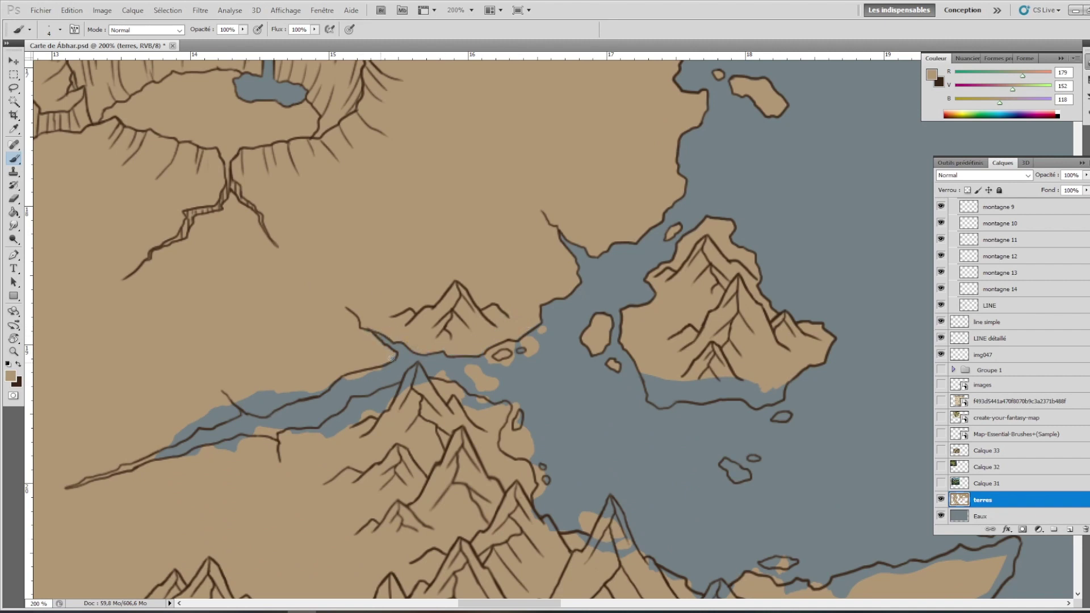
Step: Match the land colour to the strait's southern coast and islets, the mountainous island's southern edge and the headland's northern shore
{"action": "mouse_move", "coordinate": [524, 348]}
{"action": "left_mouse_down"}
{"action": "mouse_move", "coordinate": [493, 350]}
{"action": "mouse_move", "coordinate": [504, 346]}
{"action": "mouse_move", "coordinate": [478, 396]}
{"action": "mouse_move", "coordinate": [514, 396]}
{"action": "mouse_move", "coordinate": [461, 390]}
{"action": "mouse_move", "coordinate": [483, 412]}
{"action": "mouse_move", "coordinate": [517, 404]}
{"action": "mouse_move", "coordinate": [485, 419]}
{"action": "left_mouse_up"}
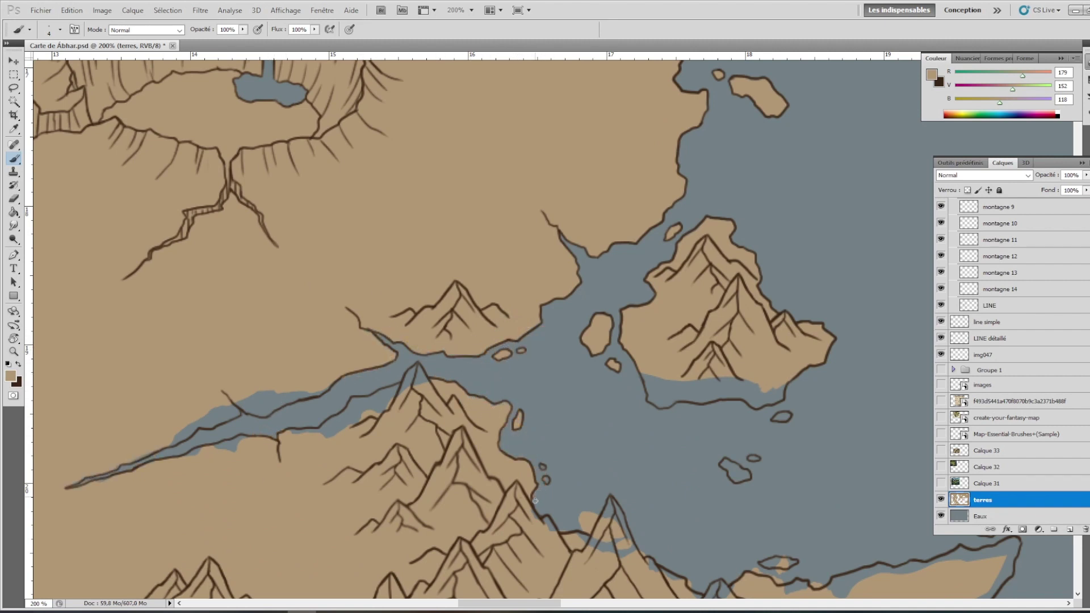
{"action": "mouse_move", "coordinate": [545, 497]}
{"action": "left_mouse_down"}
{"action": "mouse_move", "coordinate": [702, 389]}
{"action": "mouse_move", "coordinate": [594, 542]}
{"action": "mouse_move", "coordinate": [615, 536]}
{"action": "mouse_move", "coordinate": [636, 549]}
{"action": "left_mouse_up"}
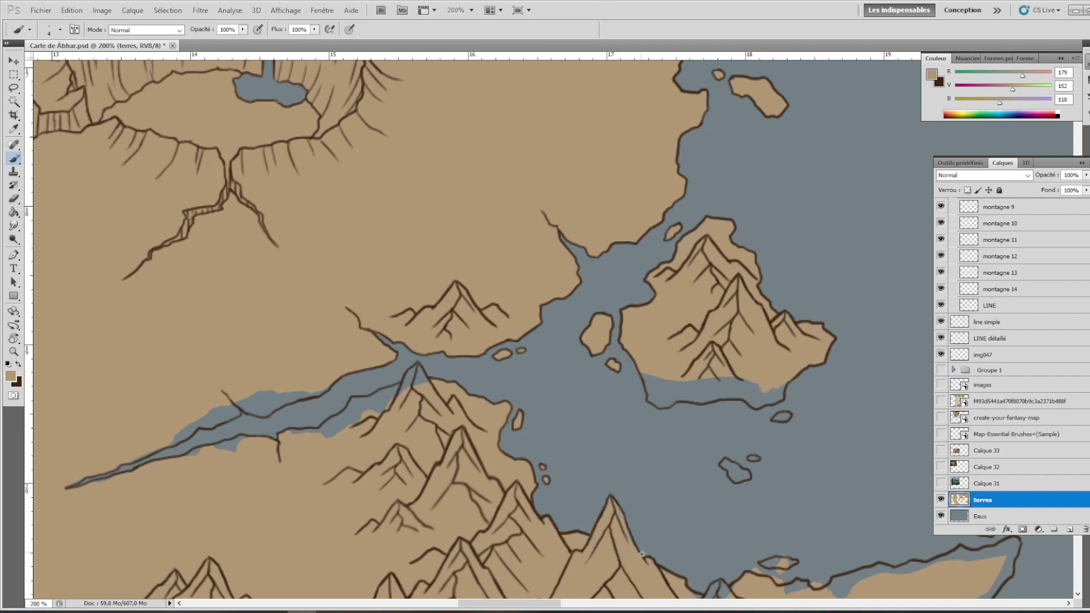
{"action": "mouse_move", "coordinate": [647, 379]}
{"action": "left_mouse_down"}
{"action": "mouse_move", "coordinate": [661, 405]}
{"action": "mouse_move", "coordinate": [758, 377]}
{"action": "mouse_move", "coordinate": [721, 387]}
{"action": "mouse_move", "coordinate": [786, 379]}
{"action": "left_mouse_up"}
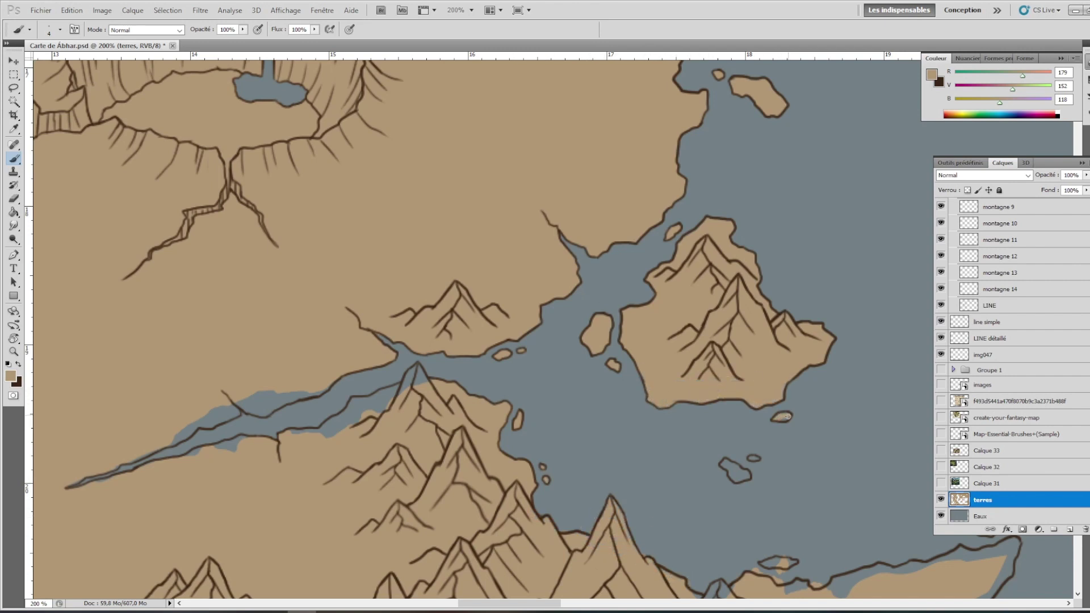
{"action": "left_click_drag", "start_coordinate": [748, 477], "coordinate": [729, 432]}
{"action": "mouse_move", "coordinate": [653, 471]}
{"action": "left_mouse_down"}
{"action": "mouse_move", "coordinate": [851, 451]}
{"action": "mouse_move", "coordinate": [900, 497]}
{"action": "left_mouse_up"}
Step: Fill in the land colour along both banks of the long, narrow inlet west of the strait
{"action": "left_click_drag", "start_coordinate": [67, 342], "coordinate": [335, 401]}
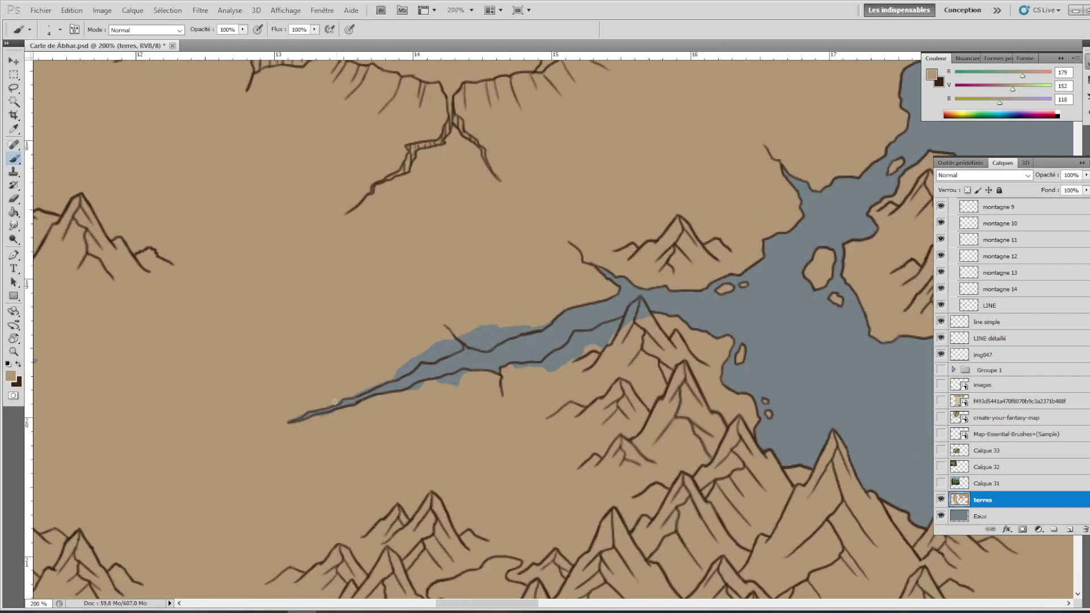
{"action": "left_click_drag", "start_coordinate": [389, 378], "coordinate": [498, 320]}
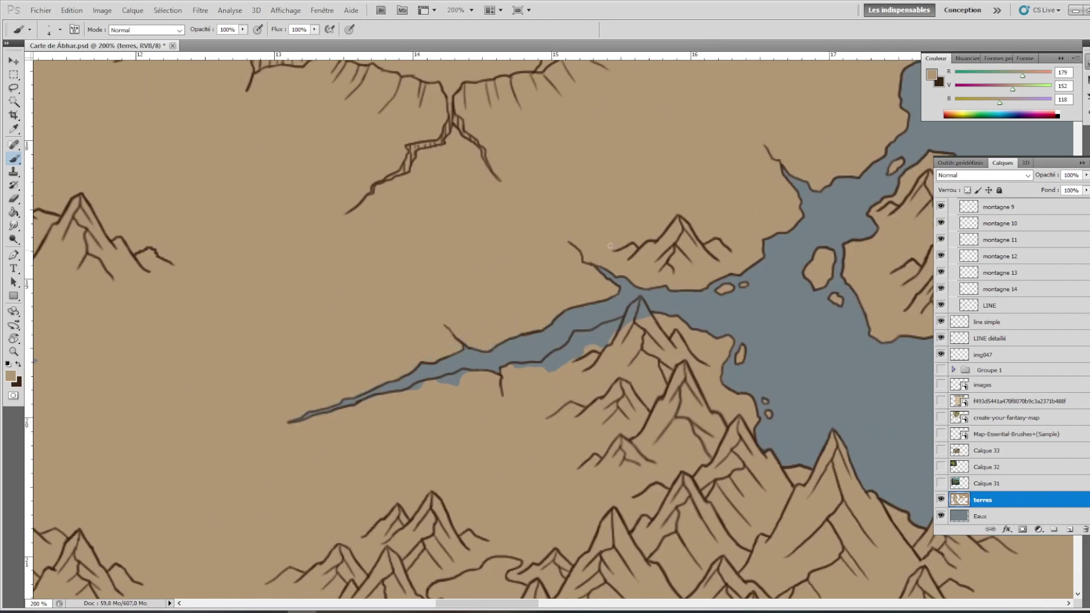
{"action": "mouse_move", "coordinate": [547, 368]}
{"action": "left_mouse_down"}
{"action": "mouse_move", "coordinate": [573, 337]}
{"action": "mouse_move", "coordinate": [652, 313]}
{"action": "left_mouse_up"}
{"action": "left_click_drag", "start_coordinate": [539, 366], "coordinate": [510, 367]}
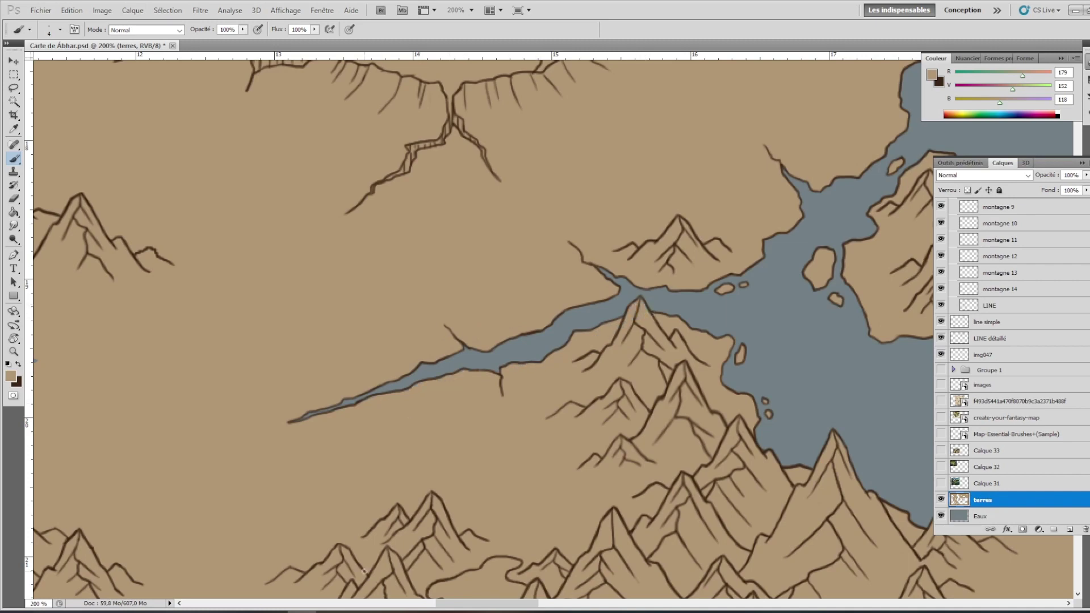
Step: Fit the land colour to the shoreline of the bay east of the headland, including its river mouth and small islands
{"action": "left_click_drag", "start_coordinate": [1068, 591], "coordinate": [521, 273]}
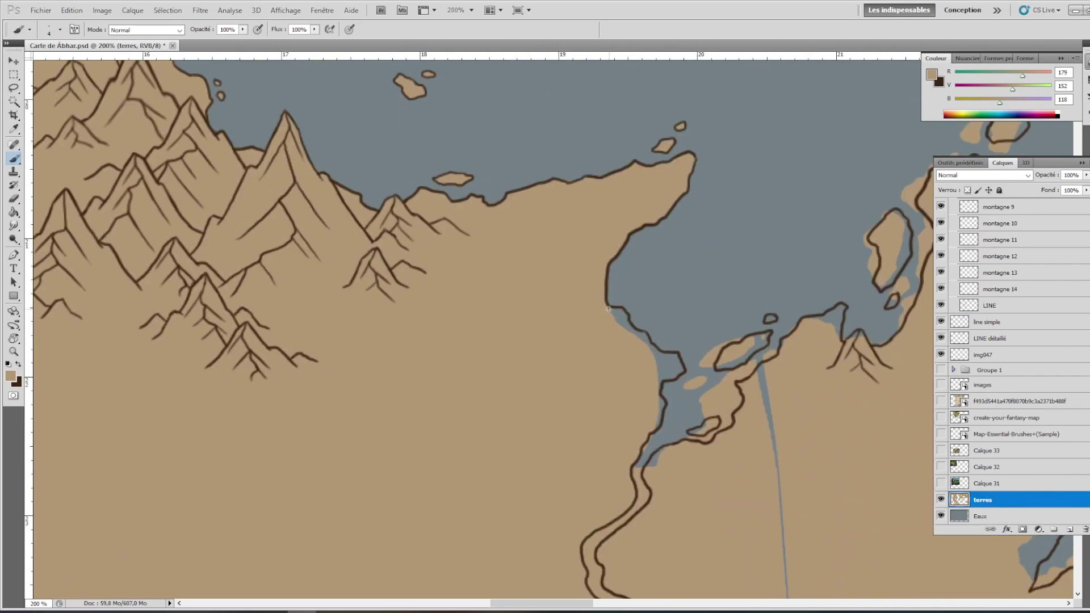
{"action": "mouse_move", "coordinate": [608, 310]}
{"action": "left_mouse_down"}
{"action": "mouse_move", "coordinate": [672, 360]}
{"action": "mouse_move", "coordinate": [643, 467]}
{"action": "mouse_move", "coordinate": [702, 428]}
{"action": "mouse_move", "coordinate": [771, 319]}
{"action": "mouse_move", "coordinate": [726, 343]}
{"action": "mouse_move", "coordinate": [686, 385]}
{"action": "mouse_move", "coordinate": [723, 384]}
{"action": "mouse_move", "coordinate": [650, 441]}
{"action": "mouse_move", "coordinate": [646, 499]}
{"action": "mouse_move", "coordinate": [721, 424]}
{"action": "mouse_move", "coordinate": [734, 390]}
{"action": "mouse_move", "coordinate": [719, 406]}
{"action": "mouse_move", "coordinate": [765, 383]}
{"action": "left_mouse_up"}
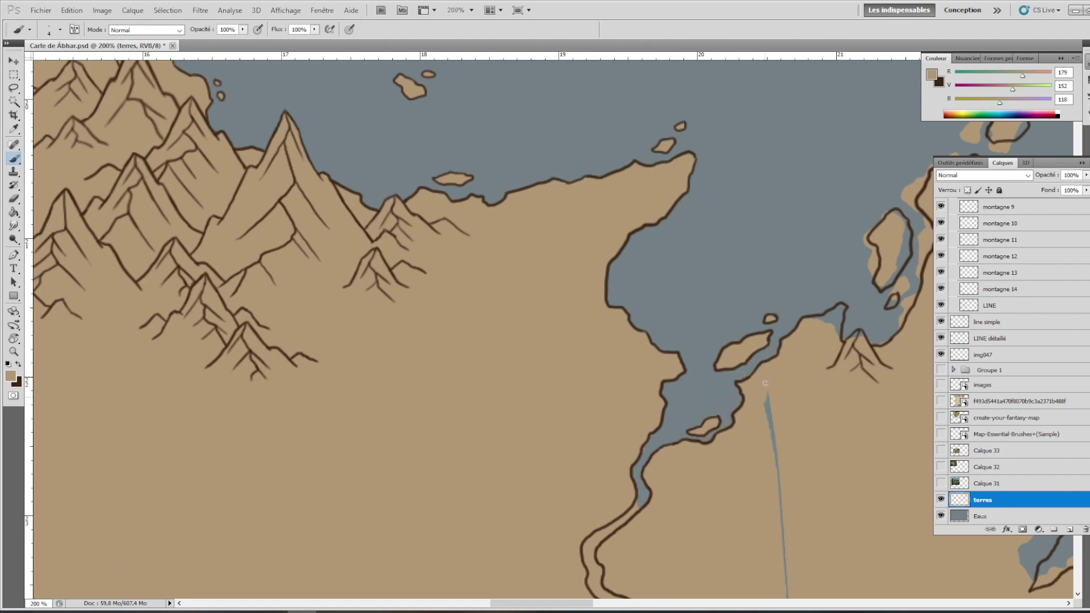
{"action": "left_click_drag", "start_coordinate": [814, 309], "coordinate": [840, 335]}
{"action": "left_click_drag", "start_coordinate": [903, 281], "coordinate": [905, 326]}
{"action": "left_click_drag", "start_coordinate": [868, 230], "coordinate": [874, 277]}
{"action": "left_click_drag", "start_coordinate": [923, 221], "coordinate": [922, 276]}
Step: Fit the land colour to the outlines of the elongated island north of the peninsula and the small islands around it
{"action": "mouse_move", "coordinate": [904, 187]}
{"action": "left_mouse_down"}
{"action": "mouse_move", "coordinate": [593, 284]}
{"action": "mouse_move", "coordinate": [674, 198]}
{"action": "mouse_move", "coordinate": [717, 270]}
{"action": "left_mouse_up"}
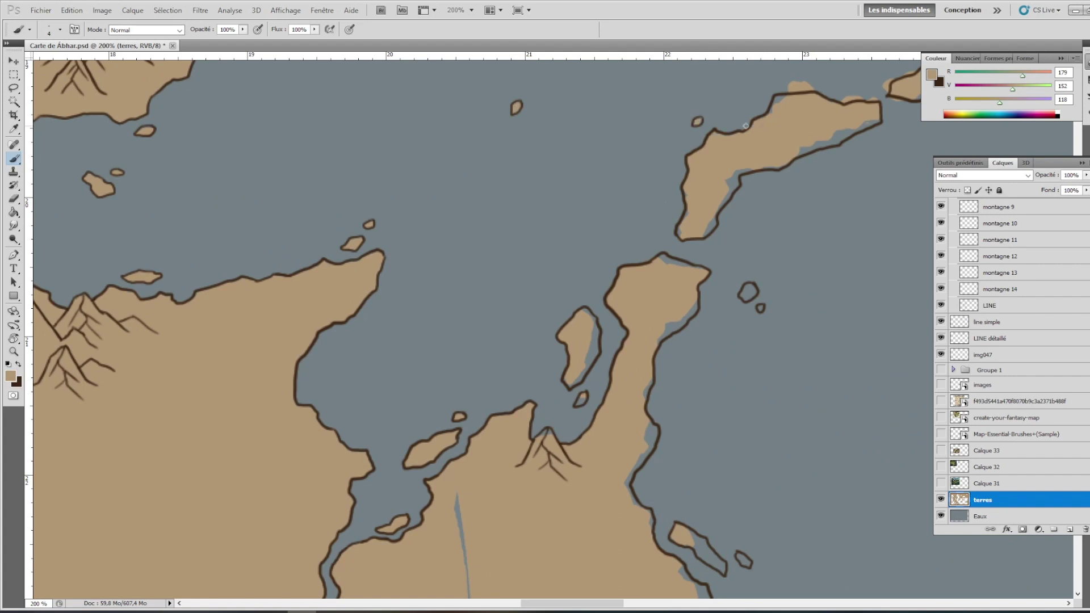
{"action": "left_click_drag", "start_coordinate": [678, 230], "coordinate": [733, 179]}
{"action": "left_click_drag", "start_coordinate": [750, 288], "coordinate": [491, 517]}
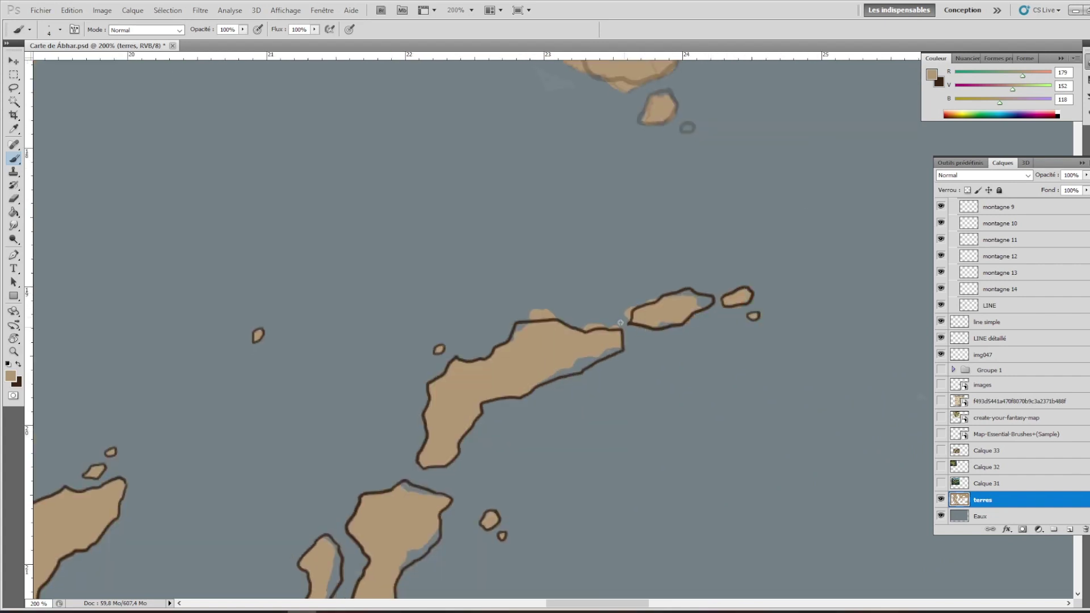
{"action": "mouse_move", "coordinate": [563, 313]}
{"action": "left_mouse_down"}
{"action": "mouse_move", "coordinate": [637, 307]}
{"action": "mouse_move", "coordinate": [619, 348]}
{"action": "mouse_move", "coordinate": [698, 298]}
{"action": "left_mouse_up"}
Step: Fill the land colour out to the peninsula's eastern coastline and the outline of the island beside it
{"action": "left_click_drag", "start_coordinate": [335, 573], "coordinate": [510, 388]}
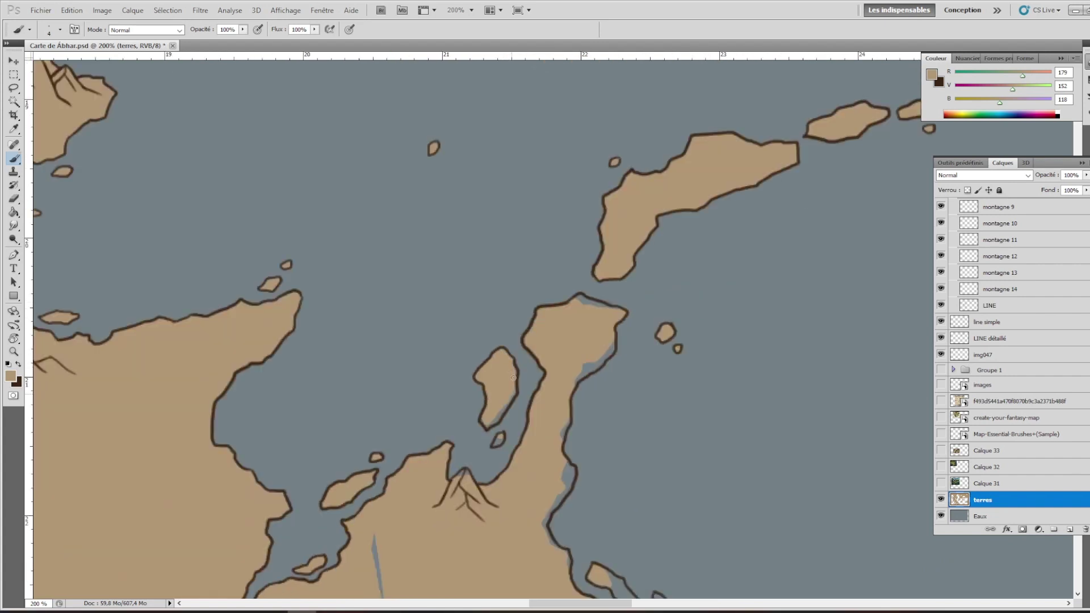
{"action": "mouse_move", "coordinate": [584, 299]}
{"action": "left_mouse_down"}
{"action": "mouse_move", "coordinate": [624, 308]}
{"action": "mouse_move", "coordinate": [577, 377]}
{"action": "left_mouse_up"}
{"action": "left_click_drag", "start_coordinate": [568, 466], "coordinate": [553, 545]}
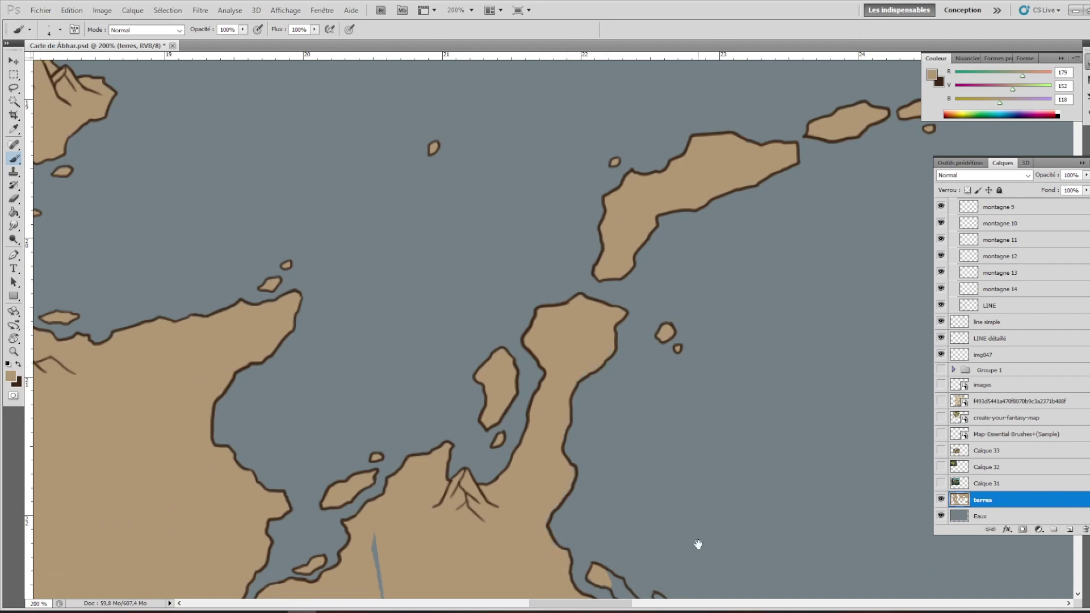
Step: Correct the land colour along the jagged coast south of the peninsula and fill its small offshore islands
{"action": "mouse_move", "coordinate": [697, 540]}
{"action": "left_mouse_down"}
{"action": "mouse_move", "coordinate": [735, 283]}
{"action": "mouse_move", "coordinate": [585, 251]}
{"action": "left_mouse_up"}
{"action": "right_click", "coordinate": [662, 267]}
{"action": "key", "text": "Escape"}
{"action": "left_click_drag", "start_coordinate": [489, 309], "coordinate": [507, 325]}
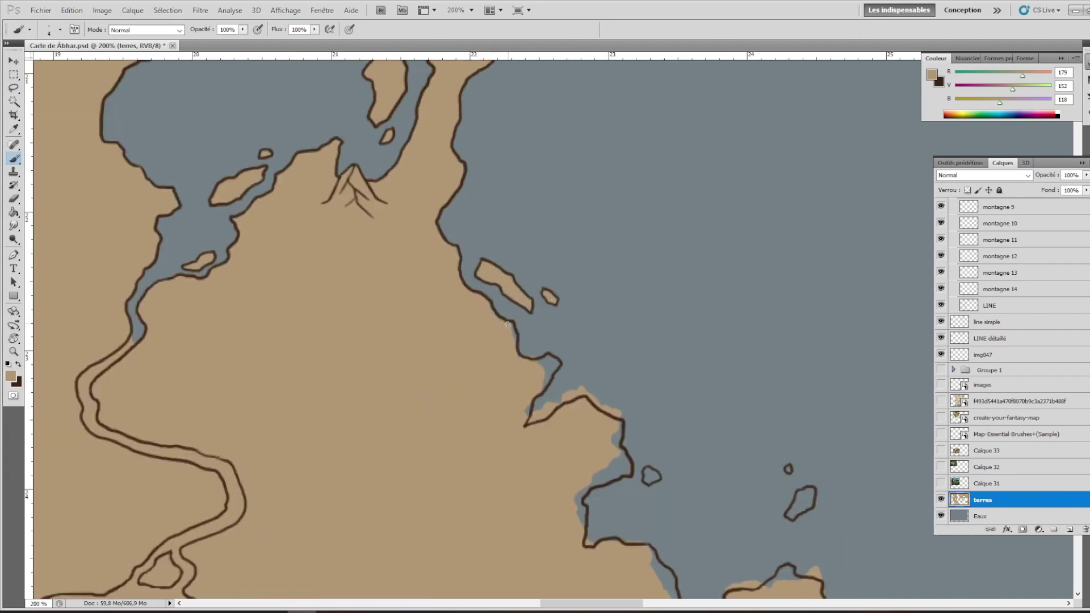
{"action": "left_click_drag", "start_coordinate": [806, 492], "coordinate": [810, 492]}
{"action": "mouse_move", "coordinate": [620, 451]}
{"action": "left_mouse_down"}
{"action": "mouse_move", "coordinate": [621, 476]}
{"action": "mouse_move", "coordinate": [577, 525]}
{"action": "left_mouse_up"}
{"action": "left_click_drag", "start_coordinate": [528, 420], "coordinate": [619, 397]}
Step: Fit the land colour to the large southeastern island, its neighbouring islets and the facing mainland coast
{"action": "mouse_move", "coordinate": [693, 603]}
{"action": "left_mouse_down"}
{"action": "mouse_move", "coordinate": [759, 446]}
{"action": "mouse_move", "coordinate": [730, 567]}
{"action": "mouse_move", "coordinate": [704, 581]}
{"action": "left_mouse_up"}
{"action": "left_click_drag", "start_coordinate": [775, 519], "coordinate": [806, 549]}
{"action": "mouse_move", "coordinate": [846, 417]}
{"action": "left_mouse_down"}
{"action": "mouse_move", "coordinate": [893, 455]}
{"action": "mouse_move", "coordinate": [908, 524]}
{"action": "mouse_move", "coordinate": [886, 550]}
{"action": "mouse_move", "coordinate": [815, 444]}
{"action": "mouse_move", "coordinate": [826, 424]}
{"action": "mouse_move", "coordinate": [875, 412]}
{"action": "left_mouse_up"}
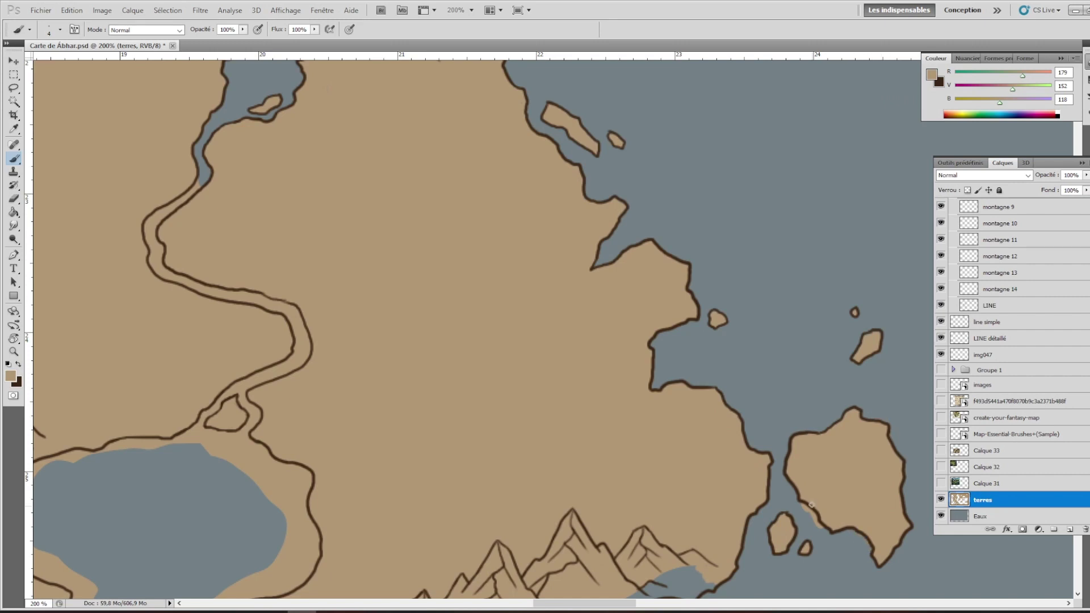
{"action": "left_click_drag", "start_coordinate": [811, 504], "coordinate": [967, 468]}
Step: Clear the land colour from the winding river north of the big lake and fit it to the inlet below the southeastern mountains
{"action": "mouse_move", "coordinate": [357, 145]}
{"action": "left_mouse_down"}
{"action": "mouse_move", "coordinate": [318, 227]}
{"action": "mouse_move", "coordinate": [457, 285]}
{"action": "mouse_move", "coordinate": [437, 341]}
{"action": "mouse_move", "coordinate": [386, 360]}
{"action": "mouse_move", "coordinate": [408, 380]}
{"action": "mouse_move", "coordinate": [337, 403]}
{"action": "mouse_move", "coordinate": [409, 431]}
{"action": "mouse_move", "coordinate": [419, 528]}
{"action": "mouse_move", "coordinate": [187, 567]}
{"action": "left_mouse_up"}
{"action": "key", "text": "e"}
{"action": "mouse_move", "coordinate": [684, 438]}
{"action": "left_mouse_down"}
{"action": "mouse_move", "coordinate": [664, 309]}
{"action": "mouse_move", "coordinate": [594, 254]}
{"action": "left_mouse_up"}
{"action": "right_click", "coordinate": [593, 254]}
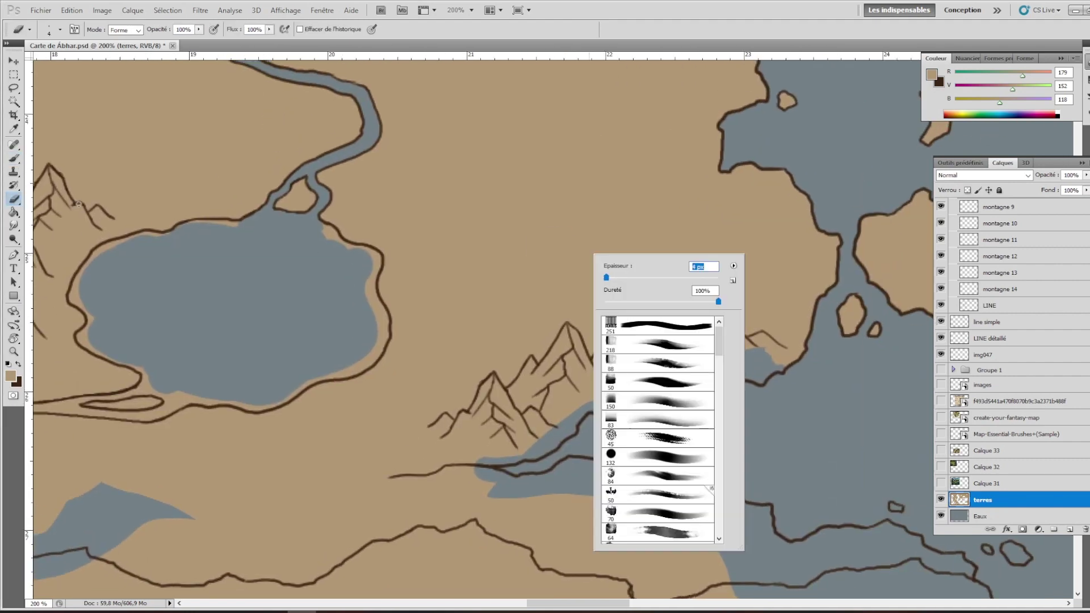
{"action": "key", "text": "Return"}
{"action": "key", "text": "b"}
{"action": "left_click_drag", "start_coordinate": [528, 449], "coordinate": [755, 363]}
Step: Set the brush size to 25 px and extend the big lake's water out to its outline on the terres layer
{"action": "mouse_move", "coordinate": [499, 465]}
{"action": "left_mouse_down"}
{"action": "mouse_move", "coordinate": [808, 482]}
{"action": "mouse_move", "coordinate": [590, 239]}
{"action": "mouse_move", "coordinate": [255, 187]}
{"action": "left_mouse_up"}
{"action": "mouse_move", "coordinate": [732, 409]}
{"action": "left_mouse_down"}
{"action": "mouse_move", "coordinate": [565, 454]}
{"action": "mouse_move", "coordinate": [785, 438]}
{"action": "mouse_move", "coordinate": [691, 468]}
{"action": "mouse_move", "coordinate": [255, 528]}
{"action": "mouse_move", "coordinate": [466, 497]}
{"action": "mouse_move", "coordinate": [265, 405]}
{"action": "mouse_move", "coordinate": [506, 158]}
{"action": "mouse_move", "coordinate": [447, 426]}
{"action": "mouse_move", "coordinate": [576, 440]}
{"action": "mouse_move", "coordinate": [315, 474]}
{"action": "mouse_move", "coordinate": [447, 467]}
{"action": "mouse_move", "coordinate": [606, 365]}
{"action": "mouse_move", "coordinate": [305, 303]}
{"action": "mouse_move", "coordinate": [415, 396]}
{"action": "mouse_move", "coordinate": [300, 365]}
{"action": "mouse_move", "coordinate": [360, 431]}
{"action": "mouse_move", "coordinate": [363, 371]}
{"action": "left_mouse_up"}
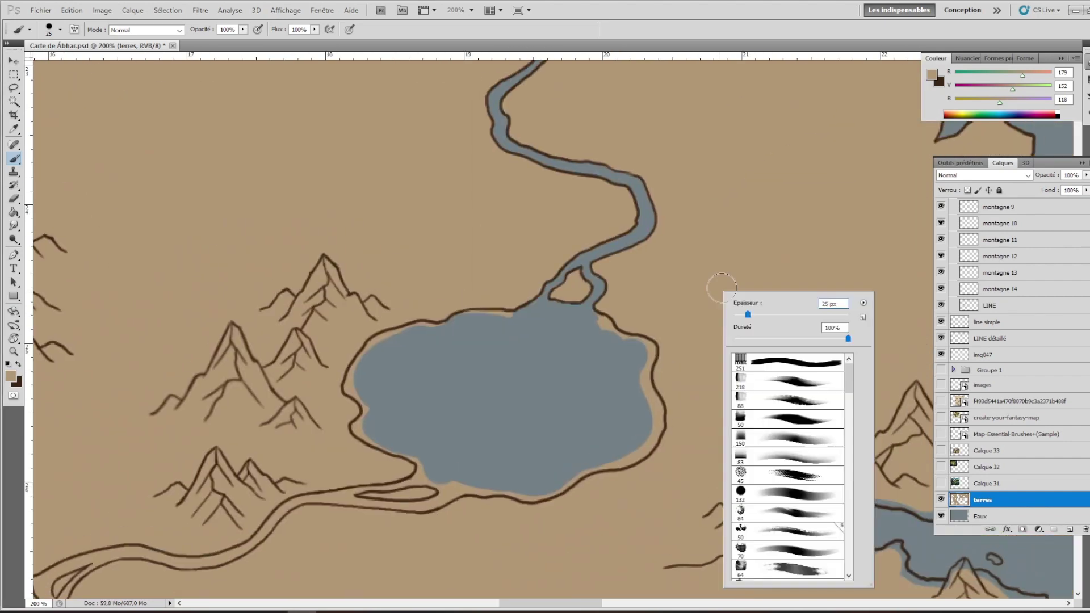
{"action": "key", "text": "Return"}
{"action": "mouse_move", "coordinate": [590, 307]}
{"action": "left_mouse_down"}
{"action": "mouse_move", "coordinate": [647, 340]}
{"action": "mouse_move", "coordinate": [658, 448]}
{"action": "mouse_move", "coordinate": [563, 488]}
{"action": "mouse_move", "coordinate": [501, 497]}
{"action": "left_mouse_up"}
{"action": "mouse_move", "coordinate": [512, 313]}
{"action": "left_mouse_down"}
{"action": "mouse_move", "coordinate": [427, 325]}
{"action": "mouse_move", "coordinate": [355, 419]}
{"action": "mouse_move", "coordinate": [466, 493]}
{"action": "mouse_move", "coordinate": [430, 482]}
{"action": "mouse_move", "coordinate": [335, 498]}
{"action": "mouse_move", "coordinate": [250, 545]}
{"action": "mouse_move", "coordinate": [670, 394]}
{"action": "left_mouse_up"}
Step: Clear the land colour from the river west of the lake and its delta branches, and match the southern bay to its outline
{"action": "left_click_drag", "start_coordinate": [506, 420], "coordinate": [473, 522]}
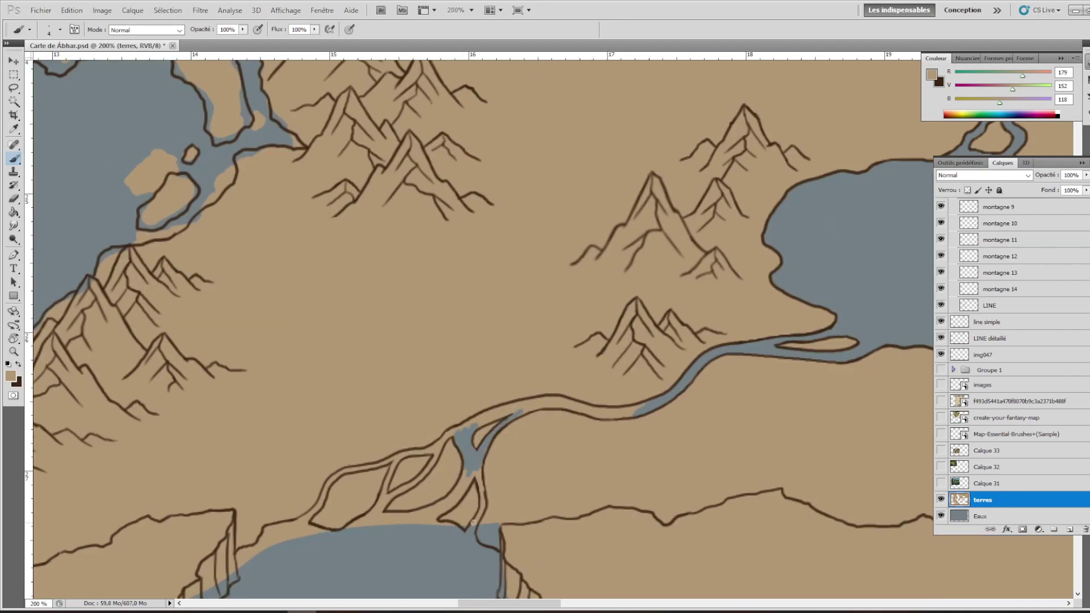
{"action": "mouse_move", "coordinate": [448, 434]}
{"action": "left_mouse_down"}
{"action": "mouse_move", "coordinate": [539, 408]}
{"action": "mouse_move", "coordinate": [642, 410]}
{"action": "mouse_move", "coordinate": [839, 319]}
{"action": "left_mouse_up"}
{"action": "mouse_move", "coordinate": [664, 369]}
{"action": "left_mouse_down"}
{"action": "mouse_move", "coordinate": [640, 411]}
{"action": "mouse_move", "coordinate": [678, 408]}
{"action": "left_mouse_up"}
{"action": "left_click_drag", "start_coordinate": [412, 501], "coordinate": [539, 486]}
{"action": "mouse_move", "coordinate": [676, 423]}
{"action": "left_mouse_down"}
{"action": "mouse_move", "coordinate": [769, 336]}
{"action": "mouse_move", "coordinate": [562, 454]}
{"action": "left_mouse_up"}
Step: Fit the land colour to the southern bank of the southeastern inlet and along the coast down to the map border
{"action": "left_click_drag", "start_coordinate": [851, 341], "coordinate": [530, 316]}
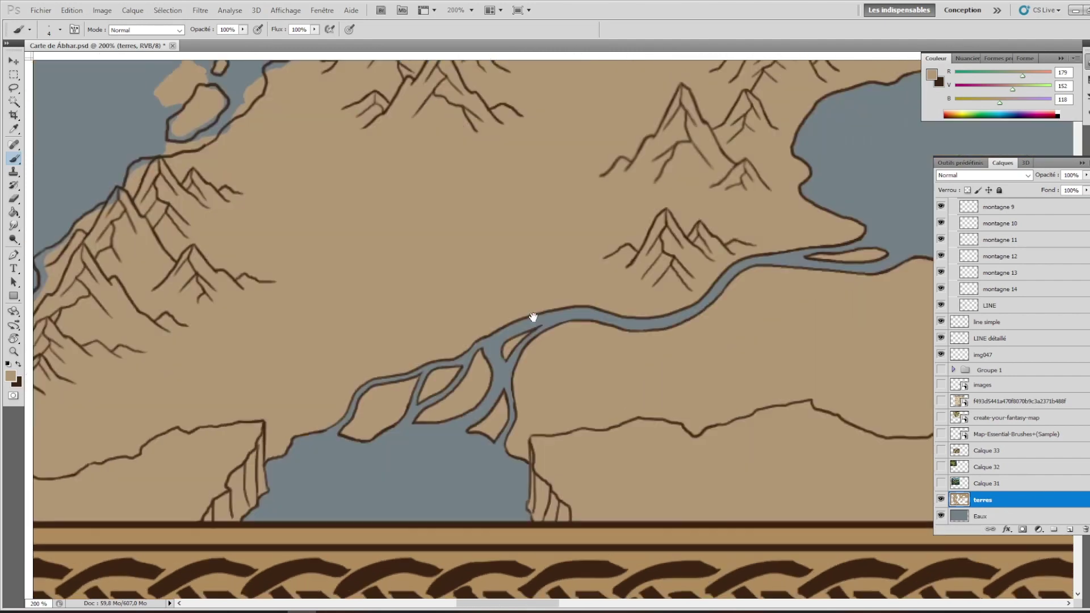
{"action": "left_click_drag", "start_coordinate": [965, 352], "coordinate": [678, 318]}
{"action": "left_click_drag", "start_coordinate": [678, 318], "coordinate": [467, 388]}
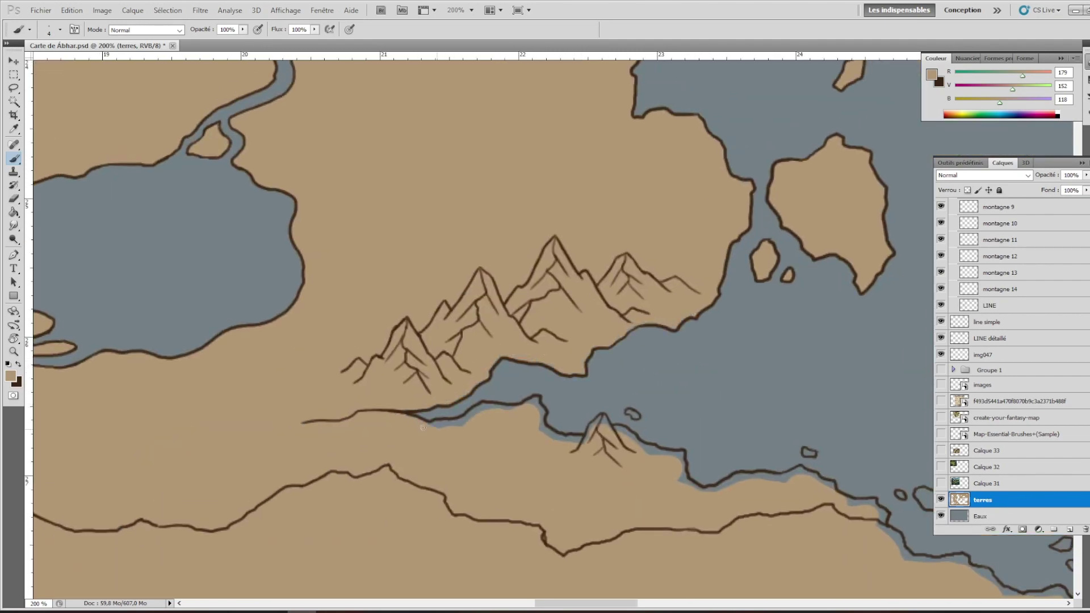
{"action": "mouse_move", "coordinate": [423, 427]}
{"action": "left_mouse_down"}
{"action": "mouse_move", "coordinate": [534, 400]}
{"action": "mouse_move", "coordinate": [590, 438]}
{"action": "left_mouse_up"}
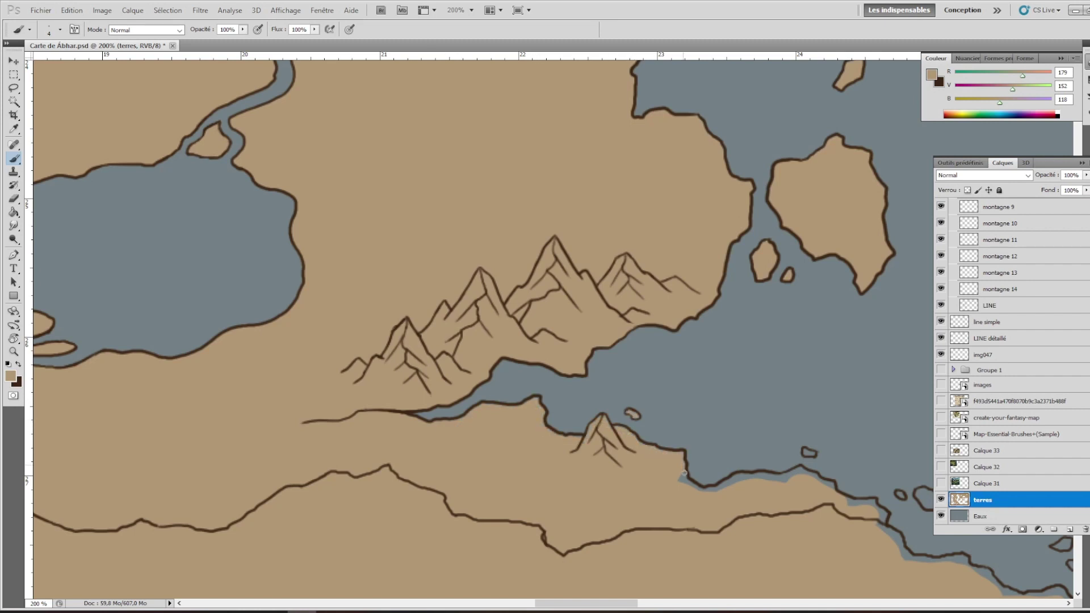
{"action": "mouse_move", "coordinate": [684, 473]}
{"action": "left_mouse_down"}
{"action": "mouse_move", "coordinate": [772, 479]}
{"action": "mouse_move", "coordinate": [823, 470]}
{"action": "mouse_move", "coordinate": [557, 395]}
{"action": "mouse_move", "coordinate": [648, 480]}
{"action": "left_mouse_up"}
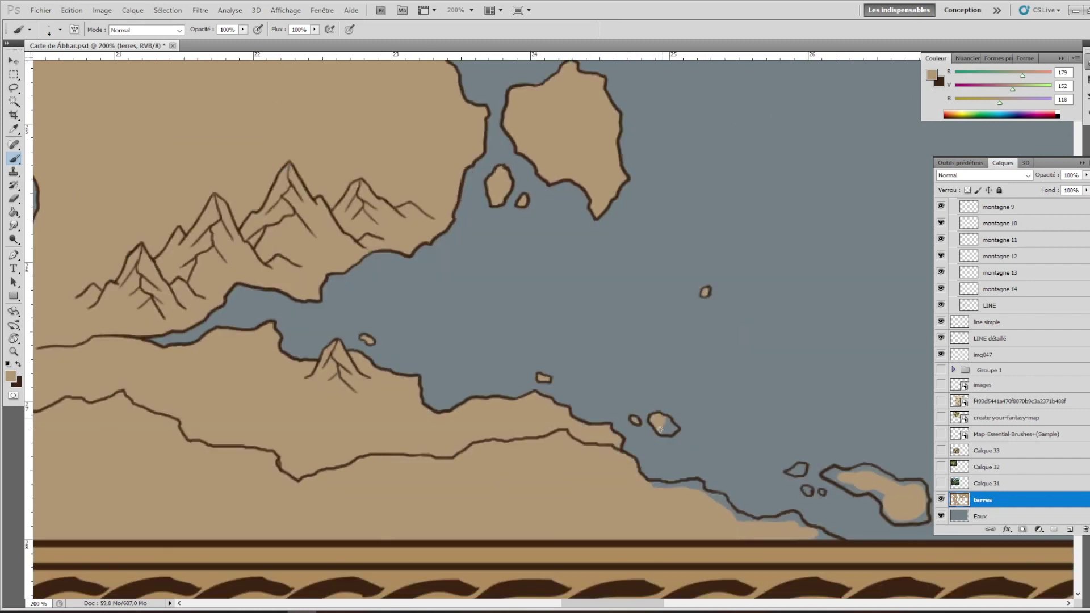
{"action": "left_click_drag", "start_coordinate": [711, 496], "coordinate": [817, 531]}
{"action": "mouse_move", "coordinate": [818, 531]}
{"action": "left_mouse_down"}
{"action": "mouse_move", "coordinate": [562, 477]}
{"action": "mouse_move", "coordinate": [668, 482]}
{"action": "left_mouse_up"}
Step: Fill the land colour out to the southwestern coastline, from the map border up along the mountains, and into the two islets
{"action": "left_click_drag", "start_coordinate": [541, 435], "coordinate": [102, 431]}
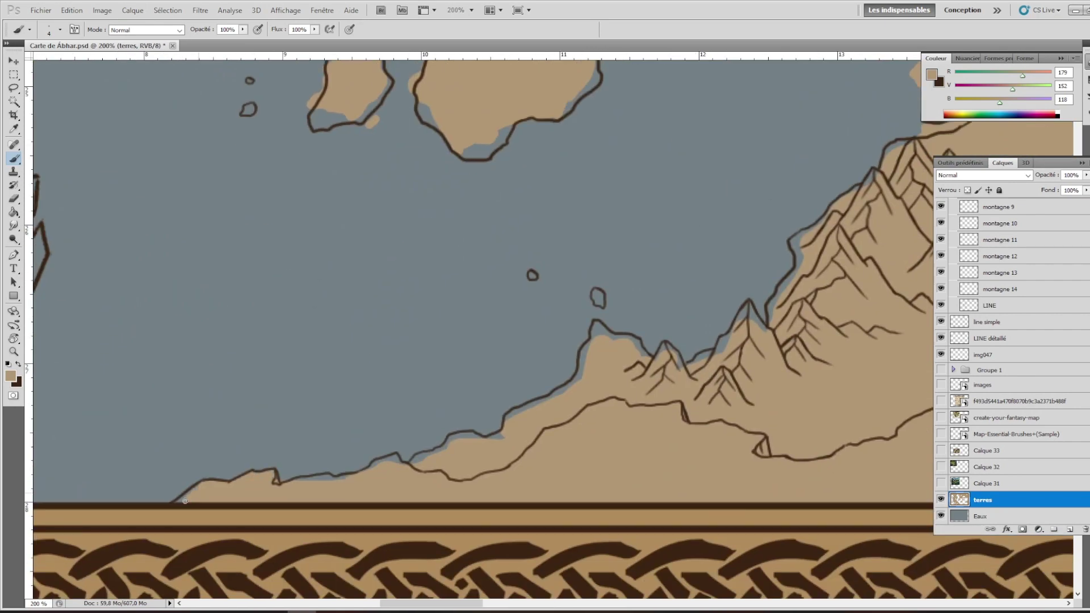
{"action": "left_click_drag", "start_coordinate": [335, 498], "coordinate": [446, 470]}
{"action": "left_click_drag", "start_coordinate": [553, 361], "coordinate": [536, 420]}
{"action": "left_click_drag", "start_coordinate": [468, 453], "coordinate": [509, 435]}
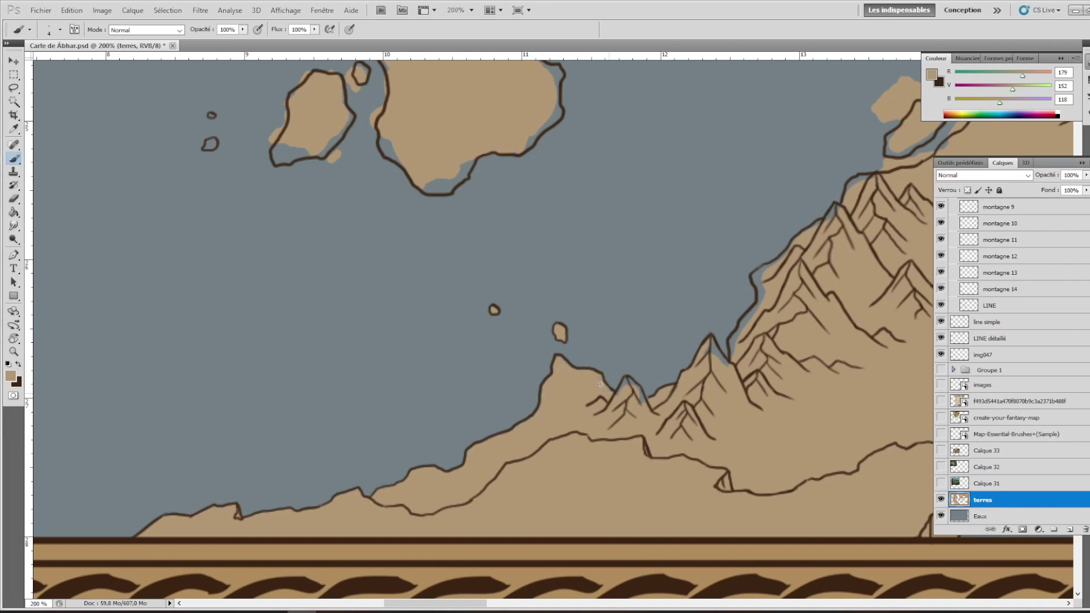
{"action": "left_click_drag", "start_coordinate": [712, 337], "coordinate": [591, 496]}
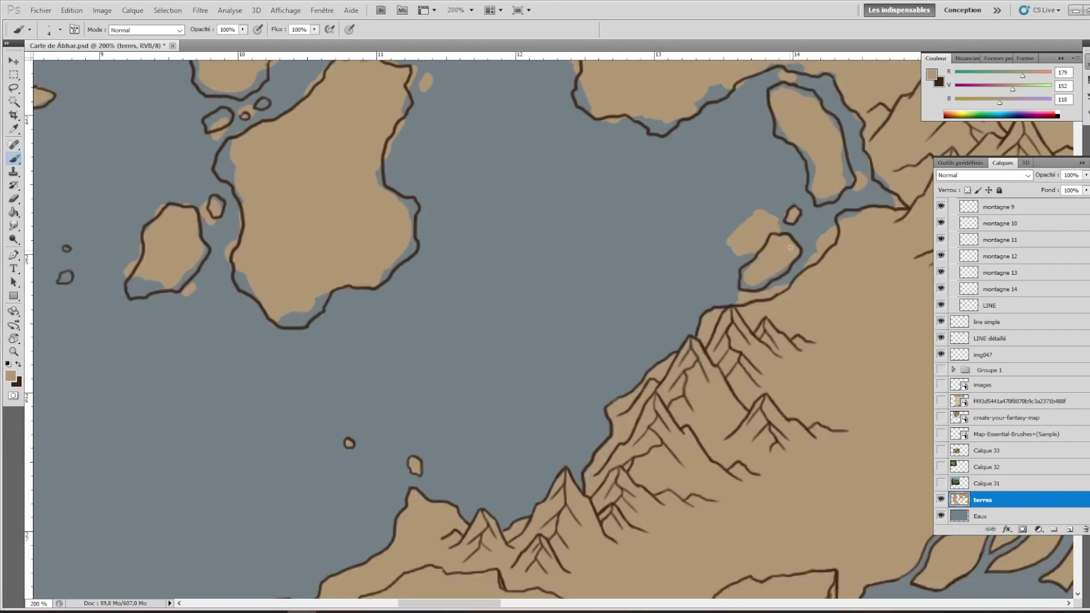
Step: Fit the land colour to the two islands and the surrounding channel shores northwest of the southwestern mountains
{"action": "mouse_move", "coordinate": [772, 289]}
{"action": "left_mouse_down"}
{"action": "mouse_move", "coordinate": [738, 301]}
{"action": "mouse_move", "coordinate": [752, 233]}
{"action": "mouse_move", "coordinate": [821, 247]}
{"action": "mouse_move", "coordinate": [846, 213]}
{"action": "left_mouse_up"}
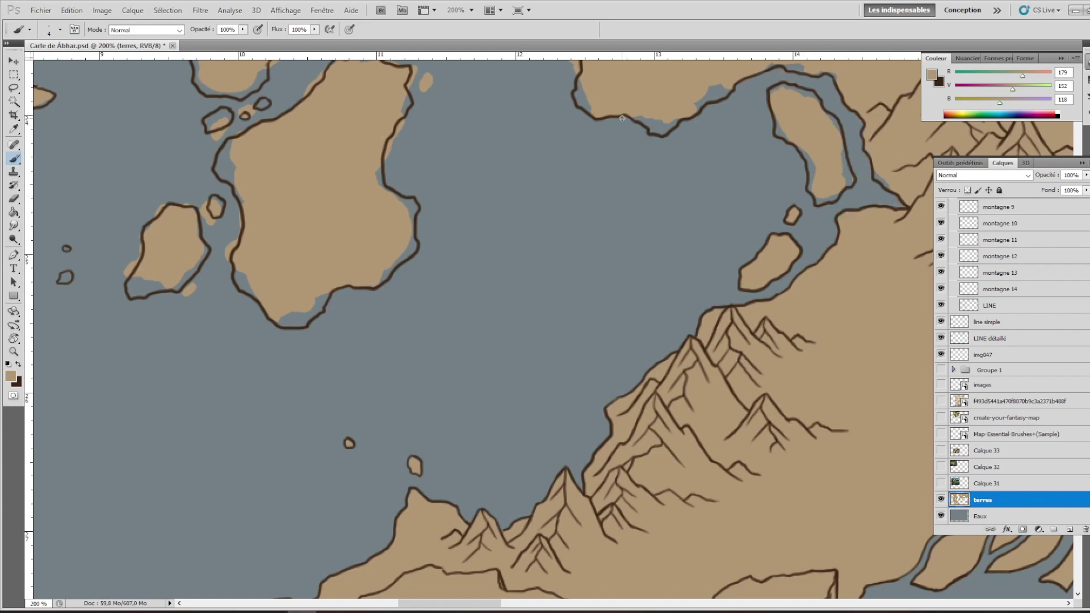
{"action": "left_click_drag", "start_coordinate": [622, 118], "coordinate": [433, 247]}
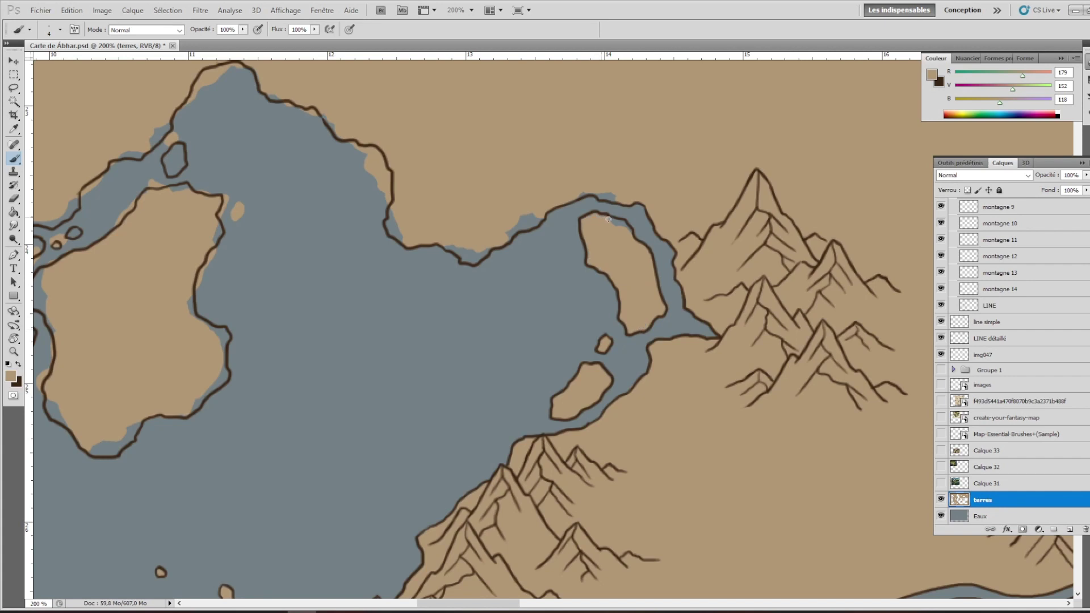
{"action": "mouse_move", "coordinate": [619, 201]}
{"action": "left_mouse_down"}
{"action": "mouse_move", "coordinate": [514, 224]}
{"action": "mouse_move", "coordinate": [701, 238]}
{"action": "left_mouse_up"}
Step: Fit the land colour to the northern coast of the bay and clear the stray land patches around the large island
{"action": "left_click_drag", "start_coordinate": [701, 243], "coordinate": [660, 277]}
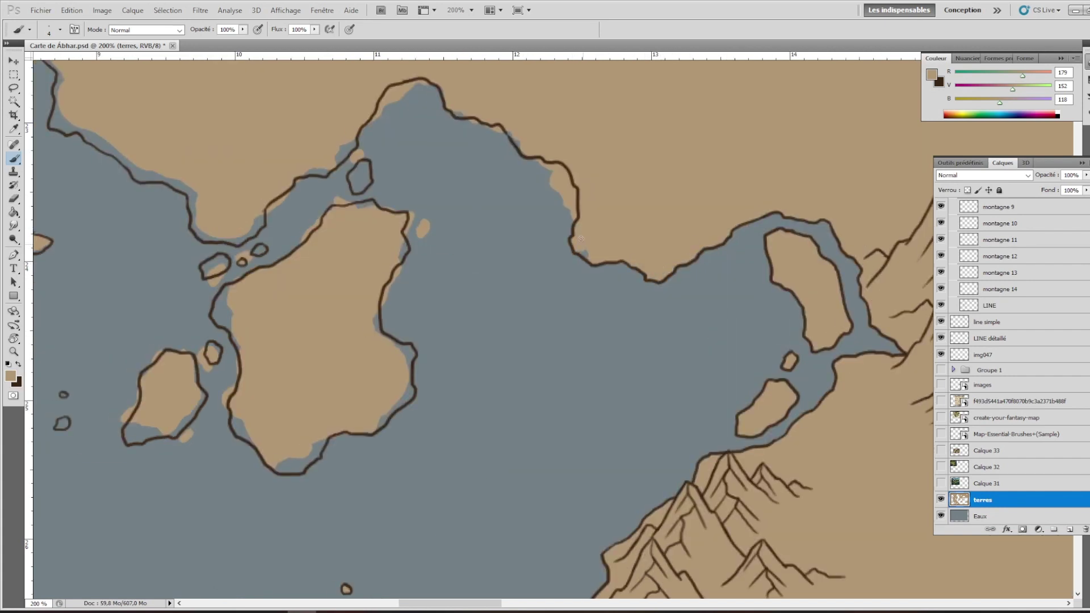
{"action": "mouse_move", "coordinate": [581, 239]}
{"action": "left_mouse_down"}
{"action": "mouse_move", "coordinate": [559, 170]}
{"action": "mouse_move", "coordinate": [542, 162]}
{"action": "left_mouse_up"}
{"action": "left_click_drag", "start_coordinate": [426, 233], "coordinate": [413, 214]}
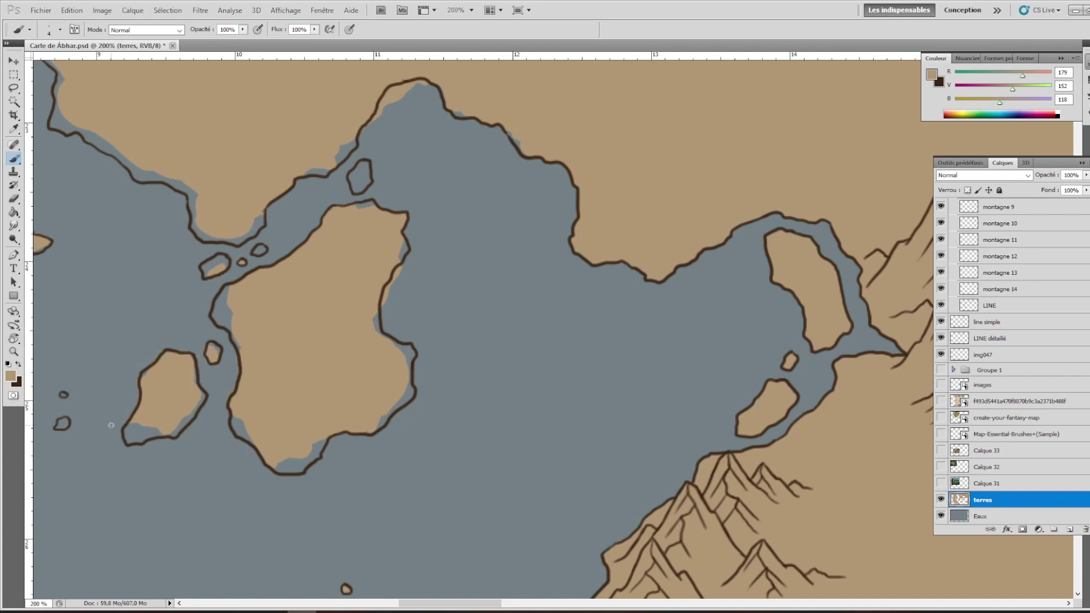
{"action": "left_click_drag", "start_coordinate": [111, 425], "coordinate": [316, 477]}
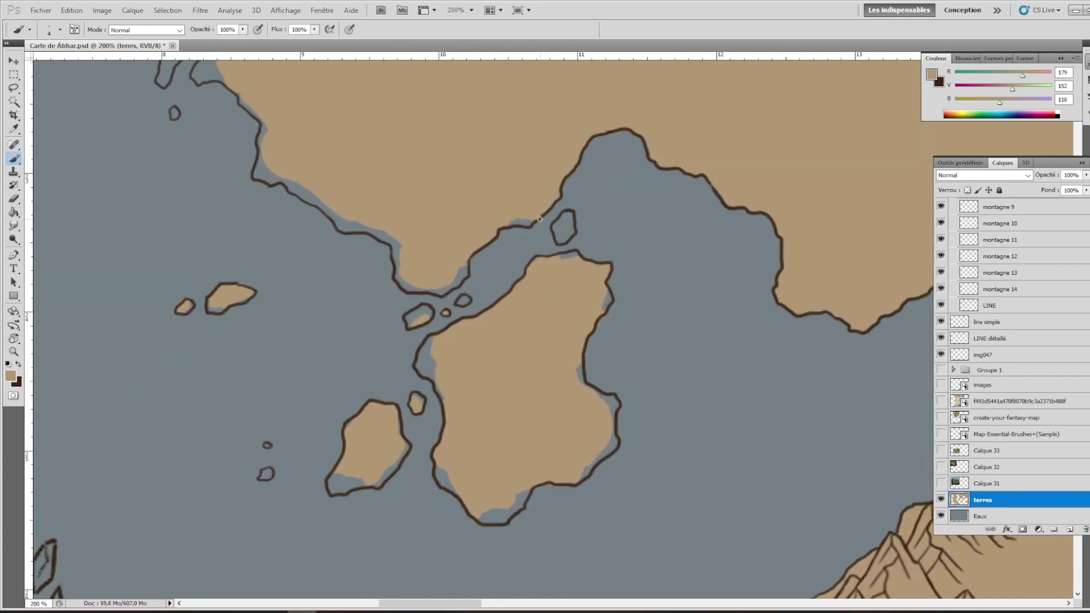
Step: Fill the land colour out to the outlines of the large island, the smaller island west of it and the surrounding islets
{"action": "left_click_drag", "start_coordinate": [554, 228], "coordinate": [568, 204]}
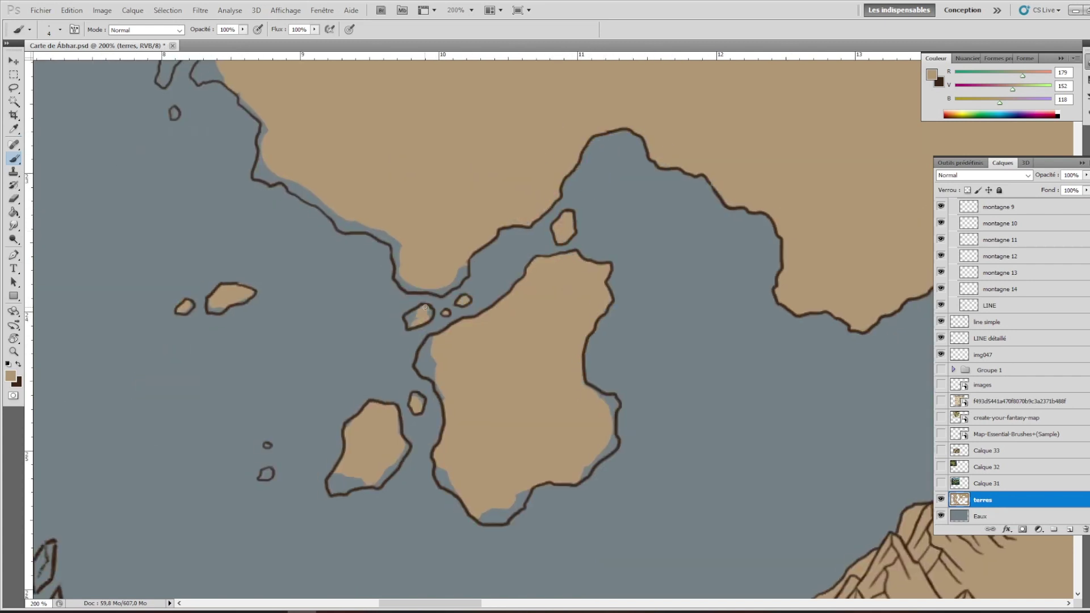
{"action": "left_click_drag", "start_coordinate": [425, 307], "coordinate": [437, 369]}
{"action": "left_click_drag", "start_coordinate": [585, 386], "coordinate": [613, 431]}
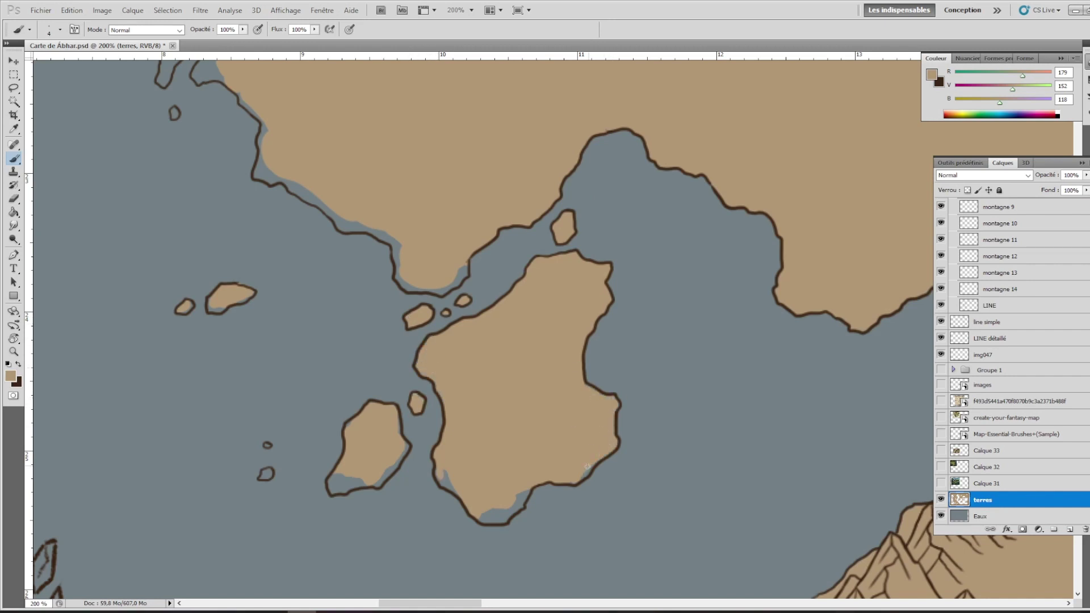
{"action": "left_click_drag", "start_coordinate": [588, 467], "coordinate": [730, 333]}
{"action": "left_click_drag", "start_coordinate": [538, 396], "coordinate": [573, 385]}
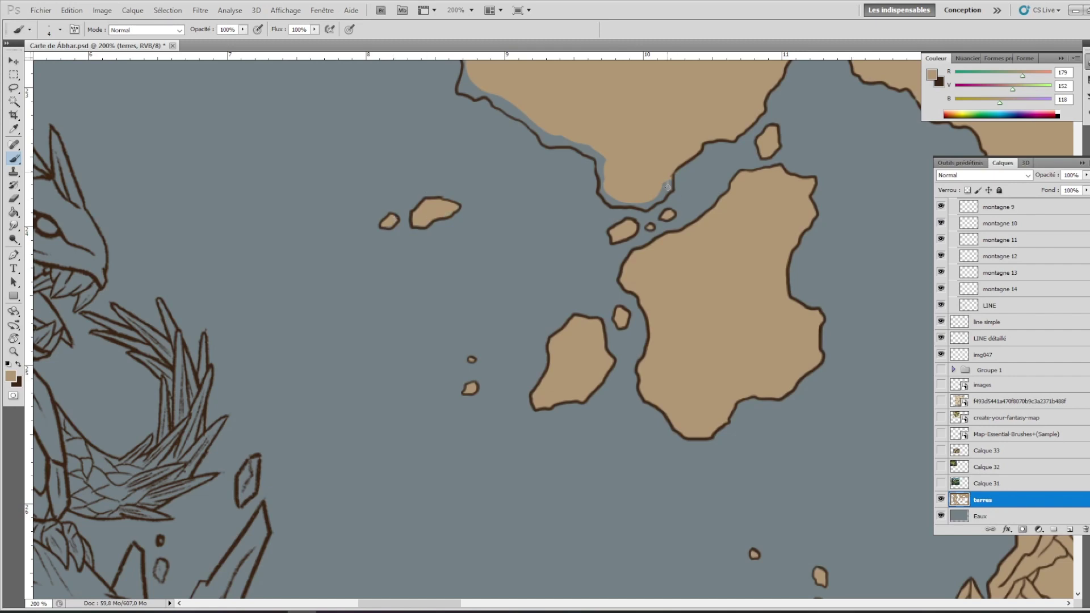
Step: Fit the land colour to the peninsula's tip and southwestern coast, the elongated island beside it and its neighbouring islets
{"action": "mouse_move", "coordinate": [651, 200]}
{"action": "left_mouse_down"}
{"action": "mouse_move", "coordinate": [581, 449]}
{"action": "mouse_move", "coordinate": [416, 343]}
{"action": "mouse_move", "coordinate": [341, 218]}
{"action": "mouse_move", "coordinate": [346, 242]}
{"action": "mouse_move", "coordinate": [542, 358]}
{"action": "left_mouse_up"}
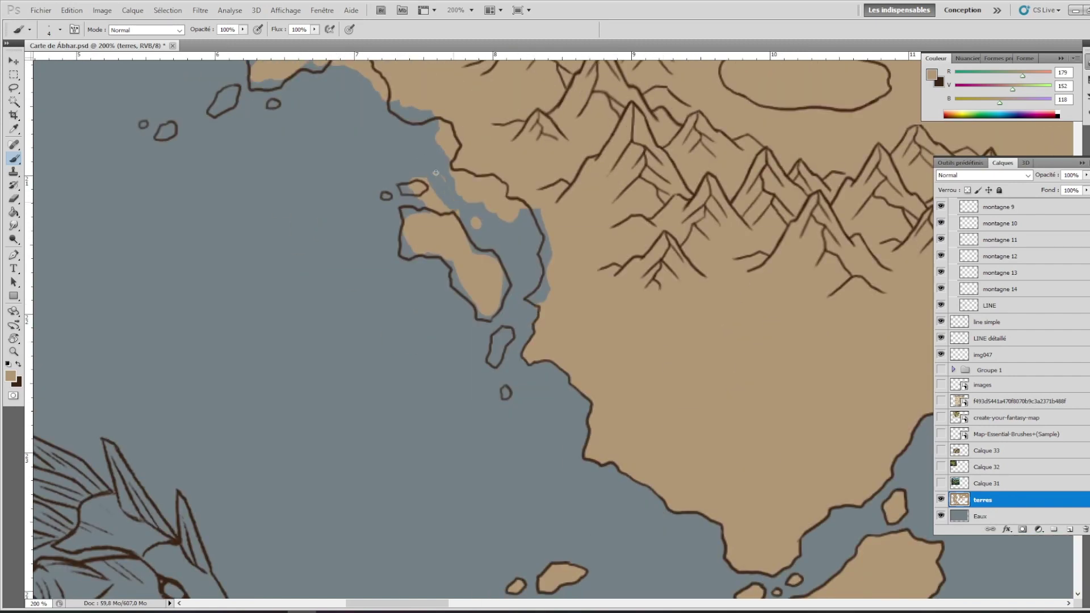
{"action": "mouse_move", "coordinate": [445, 166]}
{"action": "left_mouse_down"}
{"action": "mouse_move", "coordinate": [514, 210]}
{"action": "mouse_move", "coordinate": [437, 132]}
{"action": "left_mouse_up"}
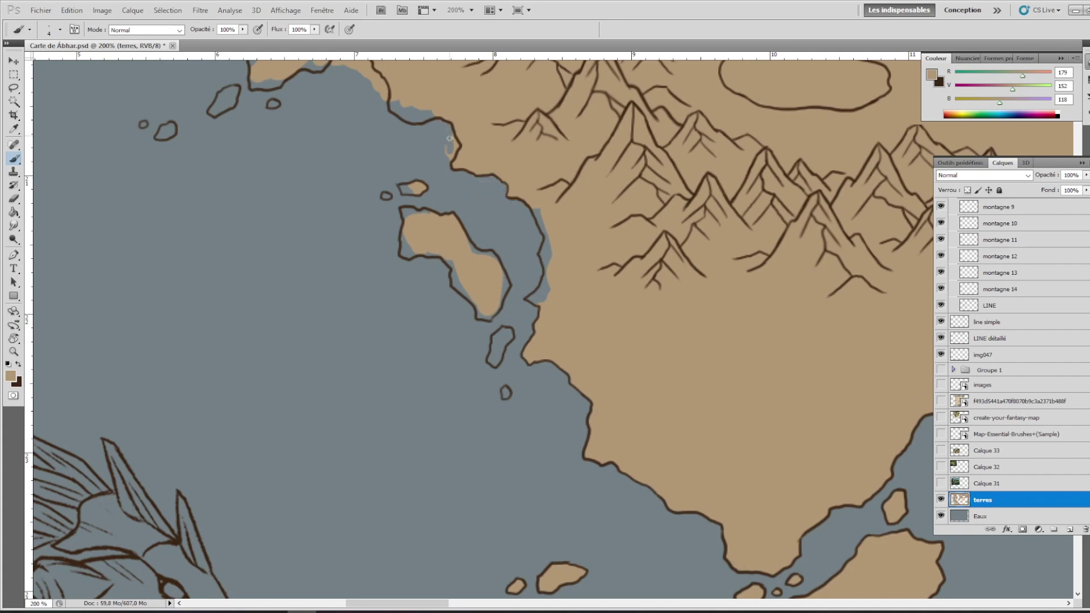
{"action": "left_click_drag", "start_coordinate": [510, 331], "coordinate": [491, 361]}
{"action": "left_click_drag", "start_coordinate": [536, 302], "coordinate": [540, 253]}
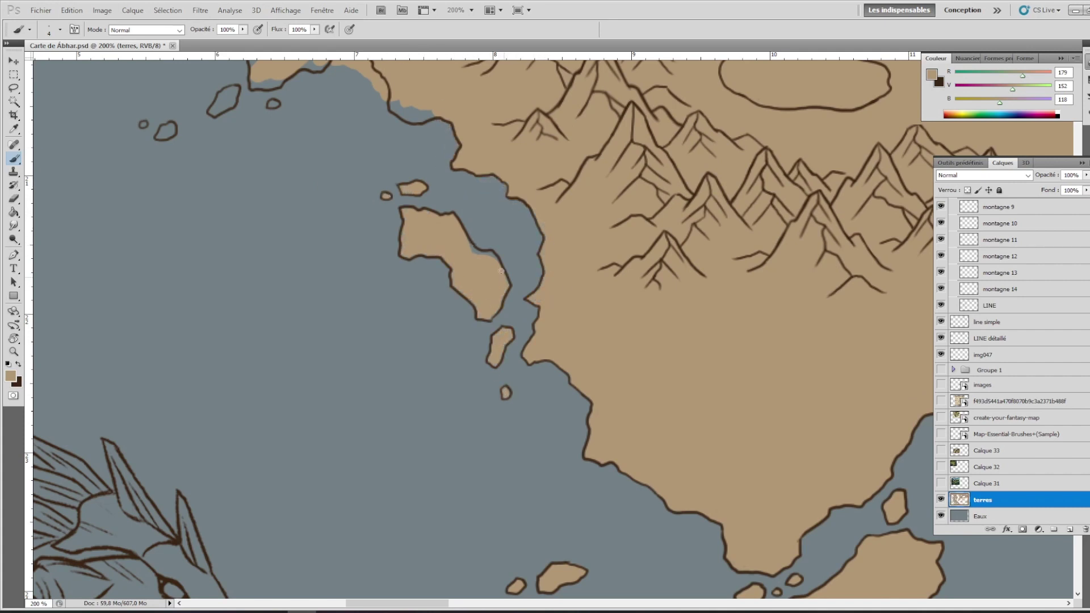
{"action": "mouse_move", "coordinate": [501, 272]}
{"action": "left_mouse_down"}
{"action": "mouse_move", "coordinate": [698, 413]}
{"action": "mouse_move", "coordinate": [702, 507]}
{"action": "left_mouse_up"}
Step: Fill the land colour out to the pointed western cape and the inlet south of it, and into the nearby islets
{"action": "mouse_move", "coordinate": [573, 273]}
{"action": "left_mouse_down"}
{"action": "mouse_move", "coordinate": [545, 292]}
{"action": "mouse_move", "coordinate": [587, 332]}
{"action": "left_mouse_up"}
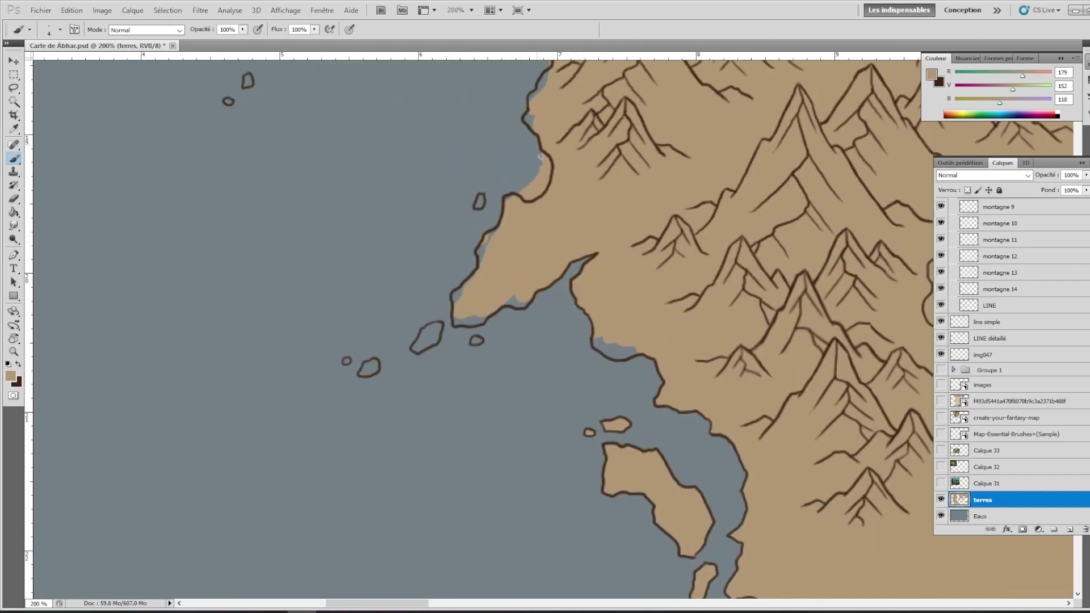
{"action": "left_click_drag", "start_coordinate": [540, 156], "coordinate": [528, 198]}
{"action": "mouse_move", "coordinate": [457, 285]}
{"action": "left_mouse_down"}
{"action": "mouse_move", "coordinate": [487, 322]}
{"action": "mouse_move", "coordinate": [418, 346]}
{"action": "left_mouse_up"}
{"action": "left_click_drag", "start_coordinate": [596, 340], "coordinate": [620, 353]}
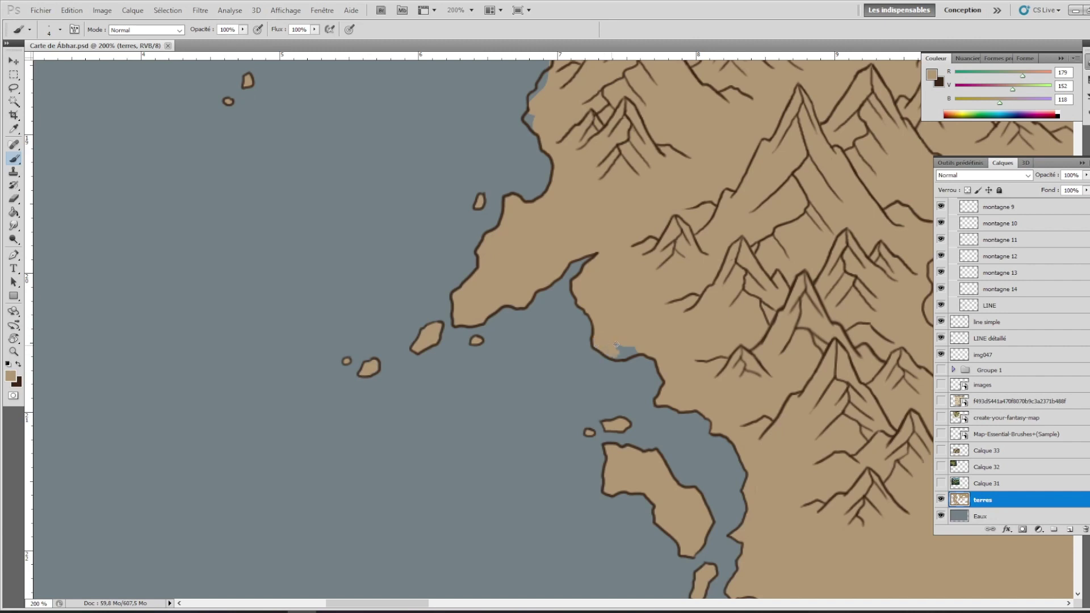
Step: Fit the land colour to the mountainous coast north of the cape and fill its offshore islets
{"action": "scroll", "coordinate": [619, 352], "scroll_direction": "up", "scroll_amount": 5}
{"action": "mouse_move", "coordinate": [131, 241]}
{"action": "left_mouse_down"}
{"action": "mouse_move", "coordinate": [112, 287]}
{"action": "mouse_move", "coordinate": [100, 284]}
{"action": "left_mouse_up"}
{"action": "mouse_move", "coordinate": [410, 162]}
{"action": "left_mouse_down"}
{"action": "mouse_move", "coordinate": [398, 190]}
{"action": "mouse_move", "coordinate": [439, 266]}
{"action": "left_mouse_up"}
{"action": "left_click_drag", "start_coordinate": [400, 236], "coordinate": [408, 304]}
{"action": "mouse_move", "coordinate": [440, 278]}
{"action": "left_mouse_down"}
{"action": "mouse_move", "coordinate": [428, 292]}
{"action": "mouse_move", "coordinate": [488, 297]}
{"action": "mouse_move", "coordinate": [513, 322]}
{"action": "left_mouse_up"}
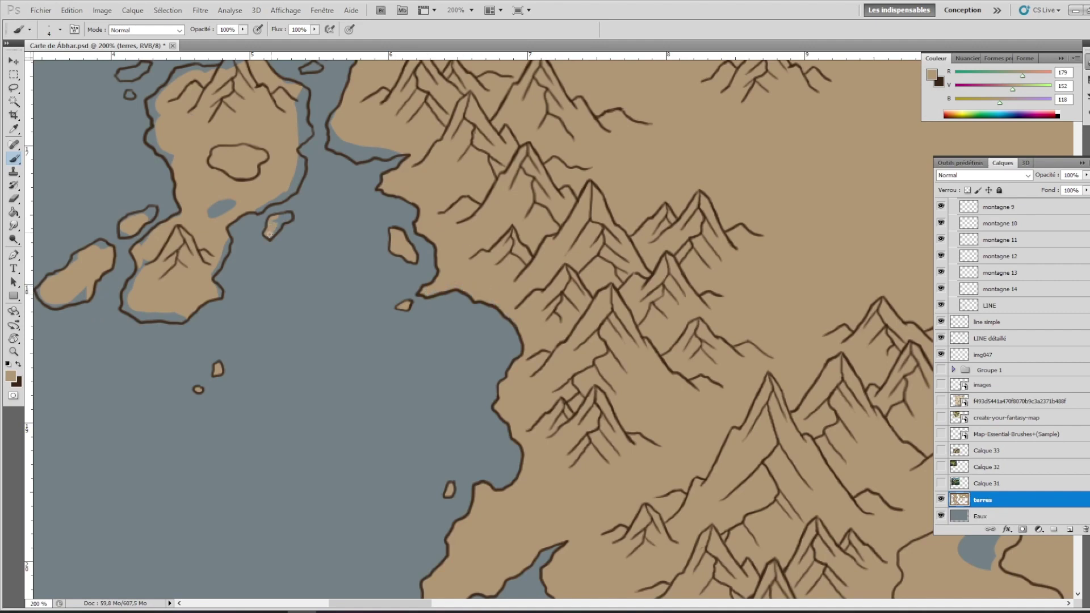
Step: Fit the land colour to the western island chain and clear it from the lake on the main island
{"action": "left_click_drag", "start_coordinate": [223, 250], "coordinate": [352, 405]}
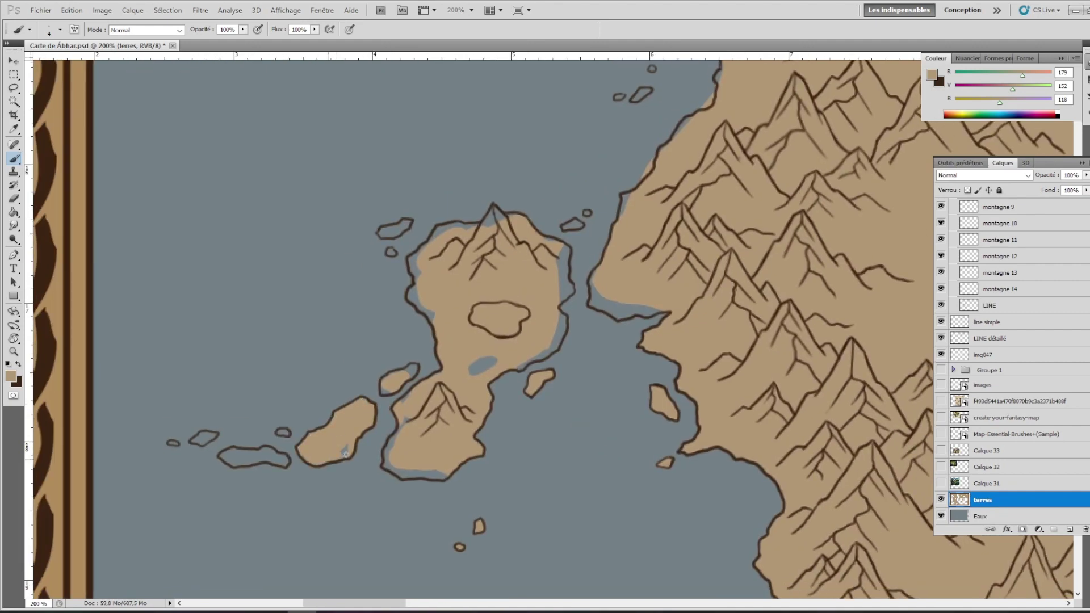
{"action": "left_click_drag", "start_coordinate": [263, 453], "coordinate": [235, 452]}
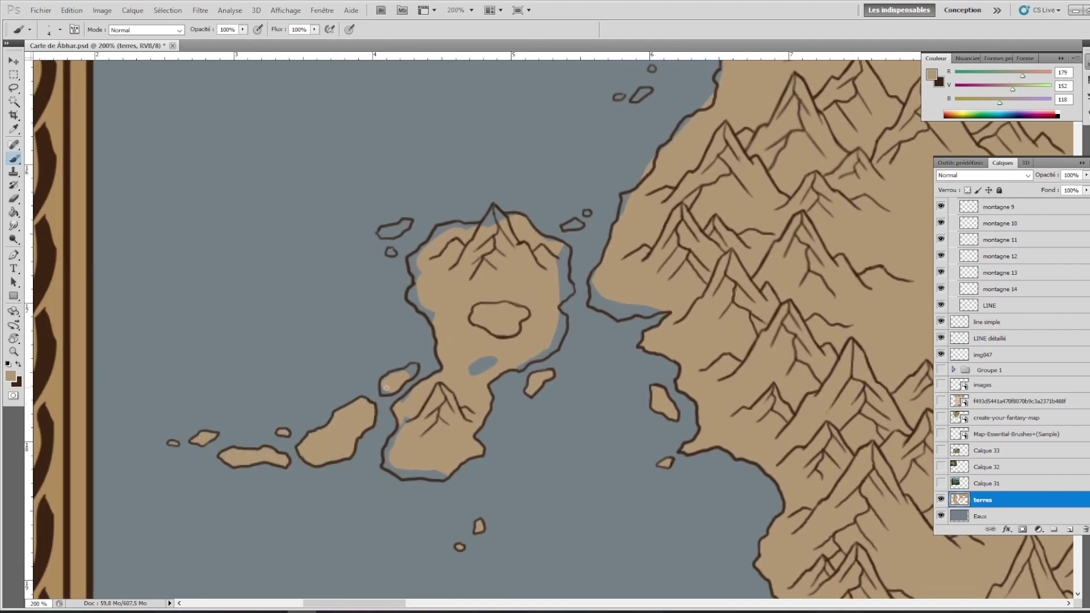
{"action": "left_click_drag", "start_coordinate": [431, 475], "coordinate": [559, 318]}
{"action": "mouse_move", "coordinate": [467, 192]}
{"action": "left_mouse_down"}
{"action": "mouse_move", "coordinate": [318, 296]}
{"action": "mouse_move", "coordinate": [316, 329]}
{"action": "mouse_move", "coordinate": [411, 354]}
{"action": "left_mouse_up"}
{"action": "left_click_drag", "start_coordinate": [373, 419], "coordinate": [326, 420]}
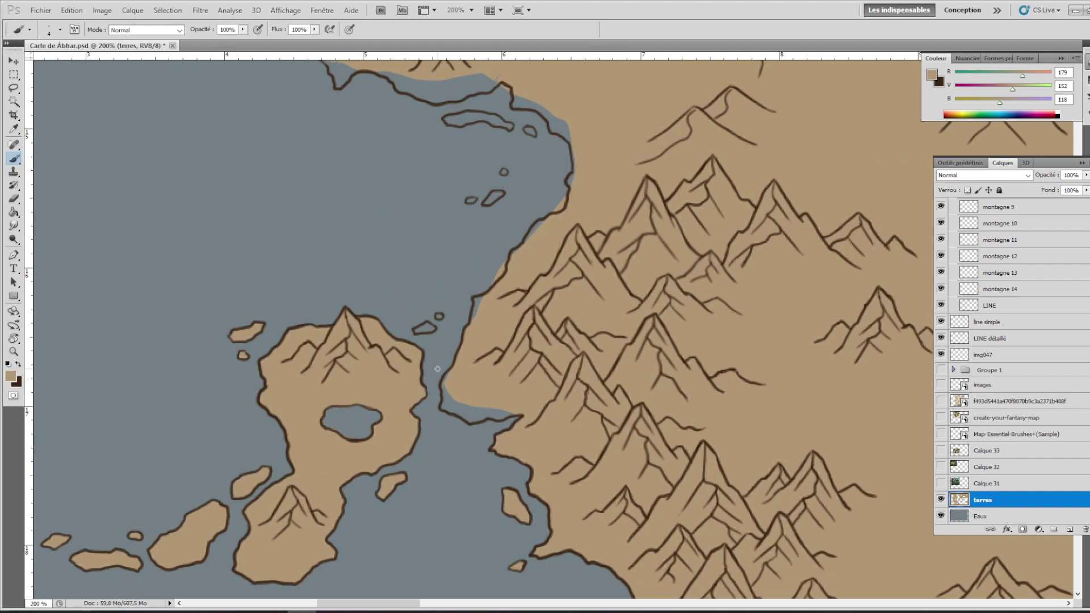
Step: Fit the land colour to the coast east of the island and around the bay to the north, including its islets
{"action": "left_click_drag", "start_coordinate": [446, 396], "coordinate": [473, 407]}
{"action": "scroll", "coordinate": [480, 386], "scroll_direction": "up", "scroll_amount": 3}
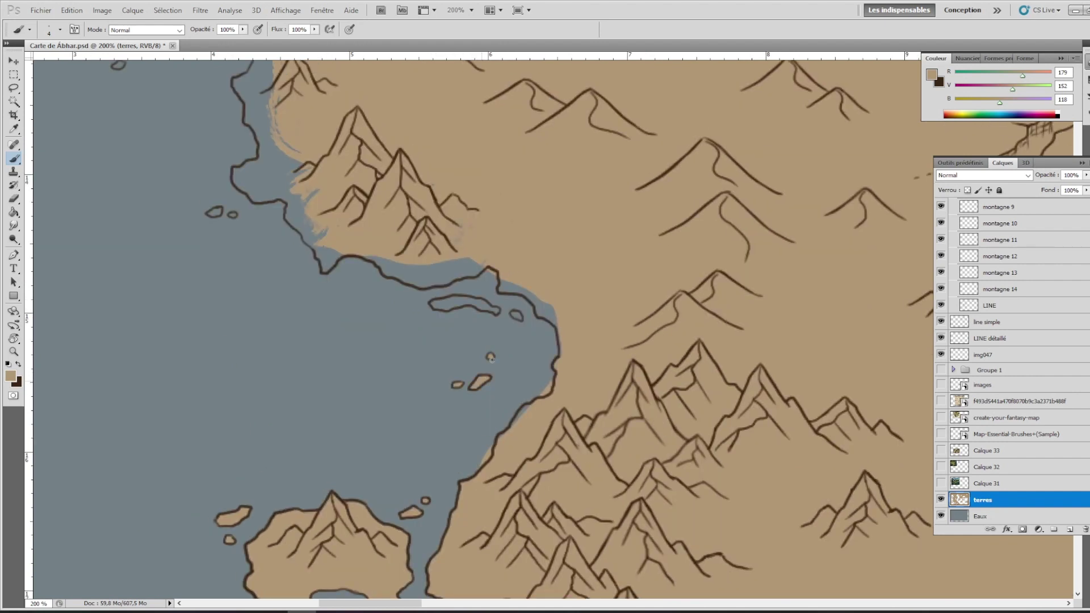
{"action": "mouse_move", "coordinate": [503, 279]}
{"action": "left_mouse_down"}
{"action": "mouse_move", "coordinate": [544, 310]}
{"action": "mouse_move", "coordinate": [465, 264]}
{"action": "left_mouse_up"}
{"action": "scroll", "coordinate": [466, 264], "scroll_direction": "up", "scroll_amount": 3}
Step: Fill the land colour out to the southern and western coast of the mountainous headland, finishing the edges with a smaller brush
{"action": "left_click_drag", "start_coordinate": [238, 188], "coordinate": [275, 167]}
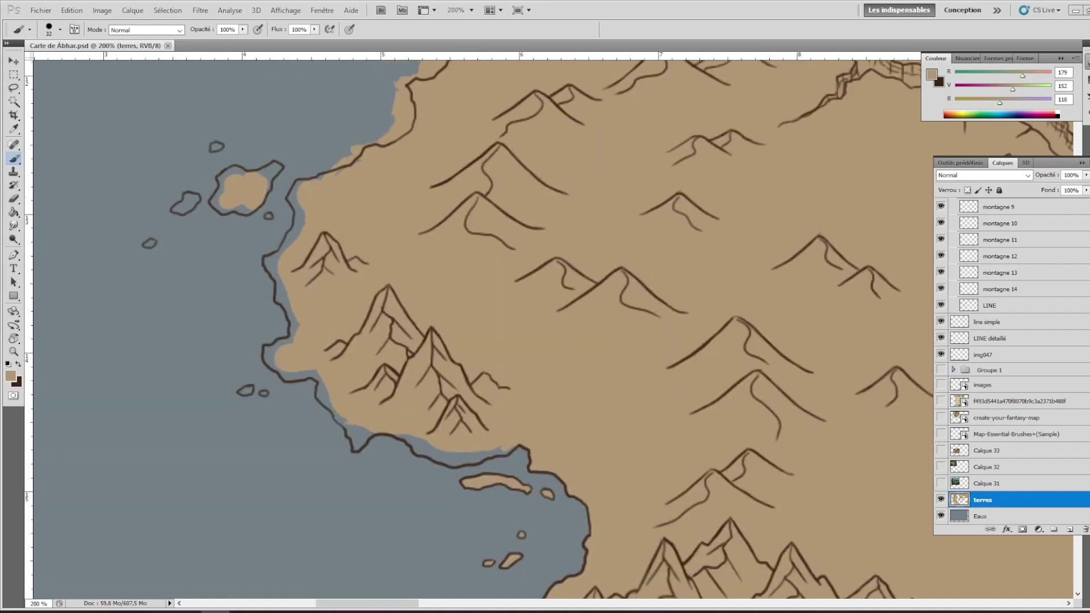
{"action": "left_click_drag", "start_coordinate": [437, 444], "coordinate": [452, 453]}
{"action": "key", "text": "bracketleft"}
{"action": "key", "text": "bracketleft"}
{"action": "key", "text": "bracketleft"}
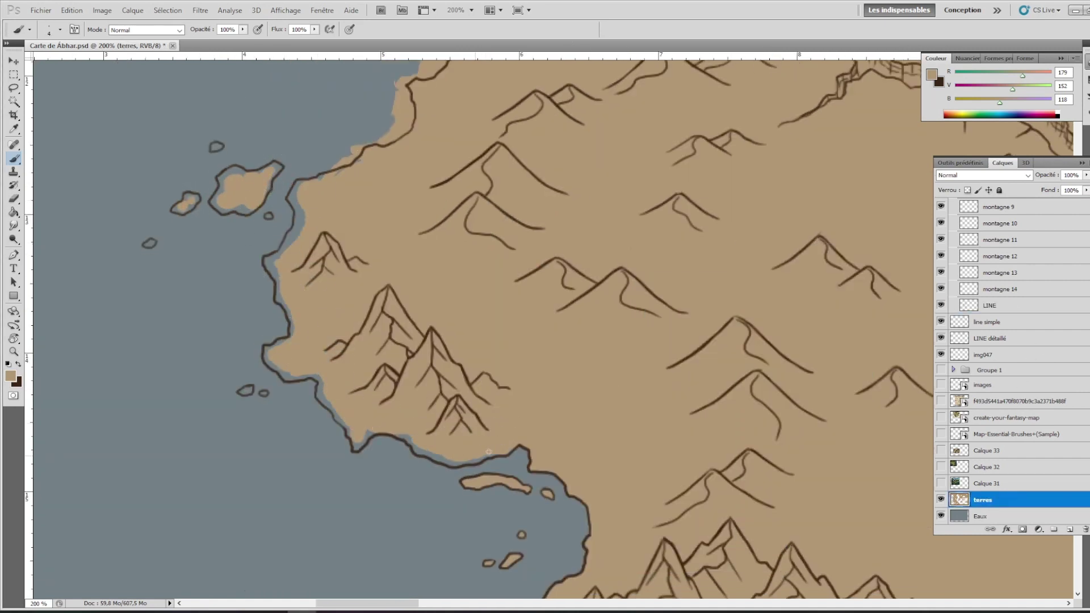
{"action": "left_click_drag", "start_coordinate": [368, 448], "coordinate": [320, 386]}
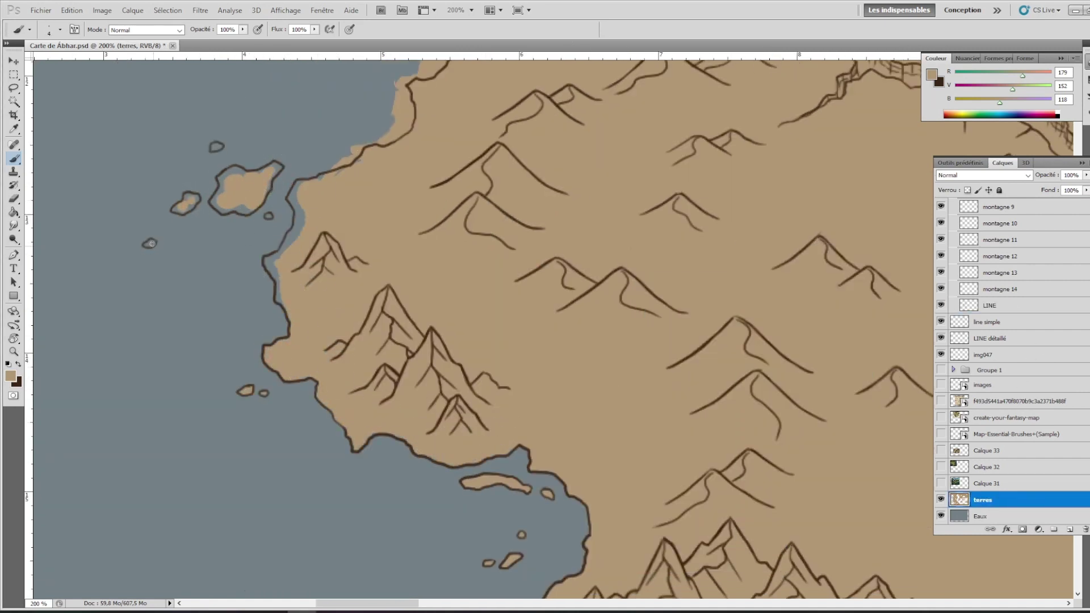
Step: Fill the islands off the headland with land colour and match the headland's northwestern coast to its outline
{"action": "mouse_move", "coordinate": [279, 167]}
{"action": "left_mouse_down"}
{"action": "mouse_move", "coordinate": [241, 210]}
{"action": "mouse_move", "coordinate": [219, 196]}
{"action": "left_mouse_up"}
{"action": "left_click_drag", "start_coordinate": [295, 196], "coordinate": [276, 307]}
{"action": "scroll", "coordinate": [397, 190], "scroll_direction": "up", "scroll_amount": 3}
{"action": "scroll", "coordinate": [398, 190], "scroll_direction": "right", "scroll_amount": 1}
{"action": "left_click_drag", "start_coordinate": [398, 190], "coordinate": [275, 328]}
Step: Fit the land colour to the western coast from the headland up past the canyon and its offshore islets
{"action": "scroll", "coordinate": [415, 208], "scroll_direction": "up", "scroll_amount": 3}
{"action": "scroll", "coordinate": [415, 208], "scroll_direction": "right", "scroll_amount": 1}
{"action": "mouse_move", "coordinate": [455, 182]}
{"action": "left_mouse_down"}
{"action": "mouse_move", "coordinate": [482, 108]}
{"action": "mouse_move", "coordinate": [417, 248]}
{"action": "mouse_move", "coordinate": [432, 318]}
{"action": "mouse_move", "coordinate": [457, 292]}
{"action": "mouse_move", "coordinate": [494, 295]}
{"action": "left_mouse_up"}
{"action": "scroll", "coordinate": [494, 295], "scroll_direction": "up", "scroll_amount": 5}
{"action": "left_click_drag", "start_coordinate": [423, 293], "coordinate": [516, 233]}
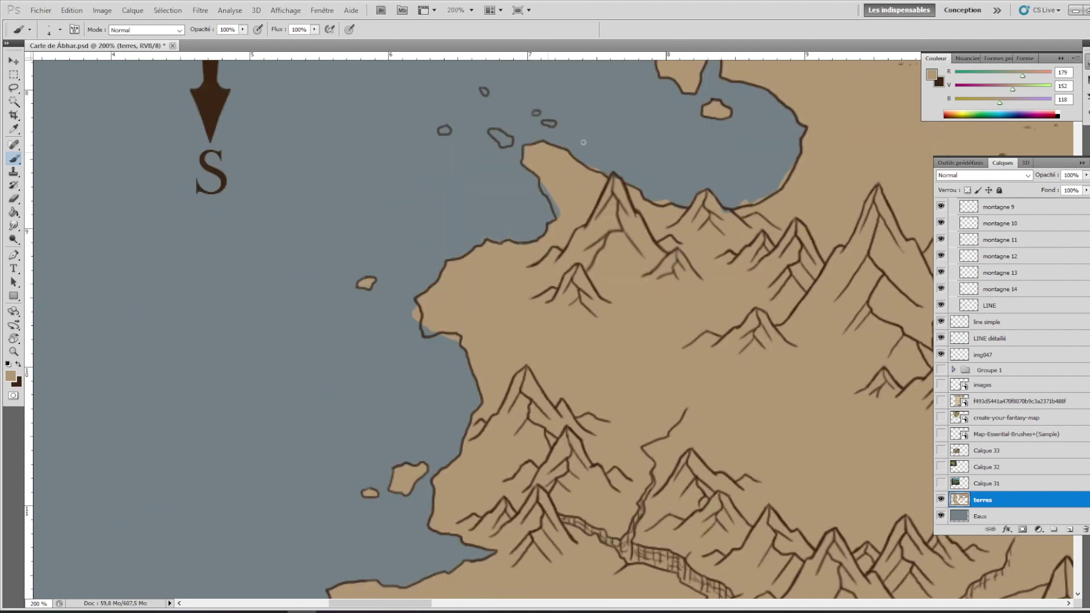
Step: Match the land colour to the bay southeast of the compass and fill the islets off its southern point
{"action": "scroll", "coordinate": [445, 362], "scroll_direction": "up", "scroll_amount": 4}
{"action": "scroll", "coordinate": [621, 424], "scroll_direction": "right", "scroll_amount": 2}
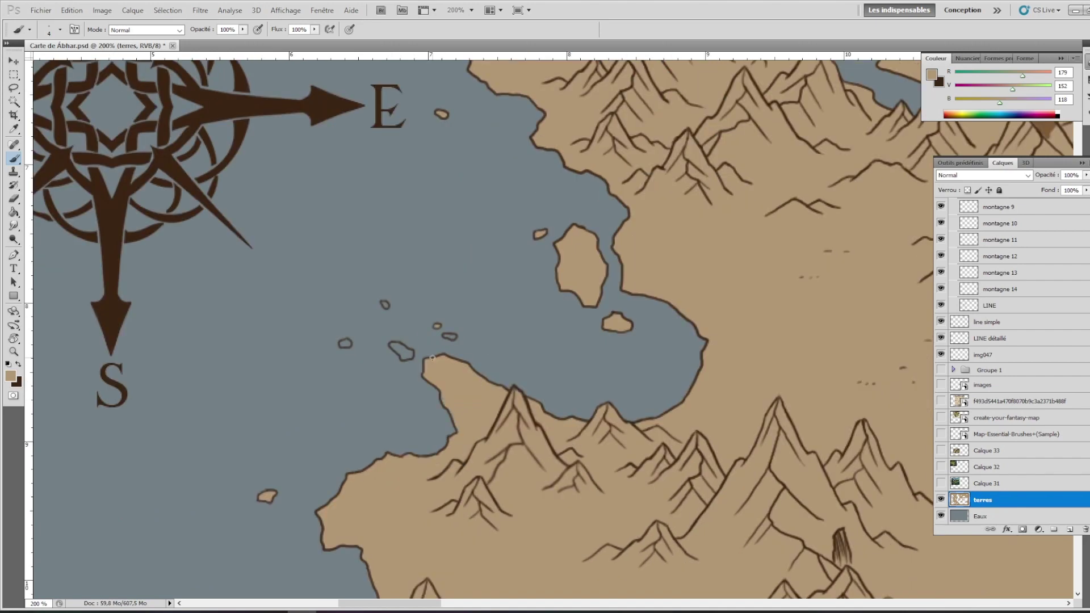
{"action": "mouse_move", "coordinate": [397, 345]}
{"action": "left_mouse_down"}
{"action": "mouse_move", "coordinate": [350, 419]}
{"action": "mouse_move", "coordinate": [545, 363]}
{"action": "mouse_move", "coordinate": [499, 408]}
{"action": "mouse_move", "coordinate": [539, 423]}
{"action": "mouse_move", "coordinate": [545, 463]}
{"action": "mouse_move", "coordinate": [528, 336]}
{"action": "mouse_move", "coordinate": [593, 449]}
{"action": "mouse_move", "coordinate": [545, 472]}
{"action": "left_mouse_up"}
Step: Outline three small lakes in dark brown on the LINE layer, one among the southern mountains and two on the plain below
{"action": "key", "text": "ctrl+minus"}
{"action": "key", "text": "ctrl+minus"}
{"action": "key", "text": "ctrl+minus"}
{"action": "key", "text": "ctrl+minus"}
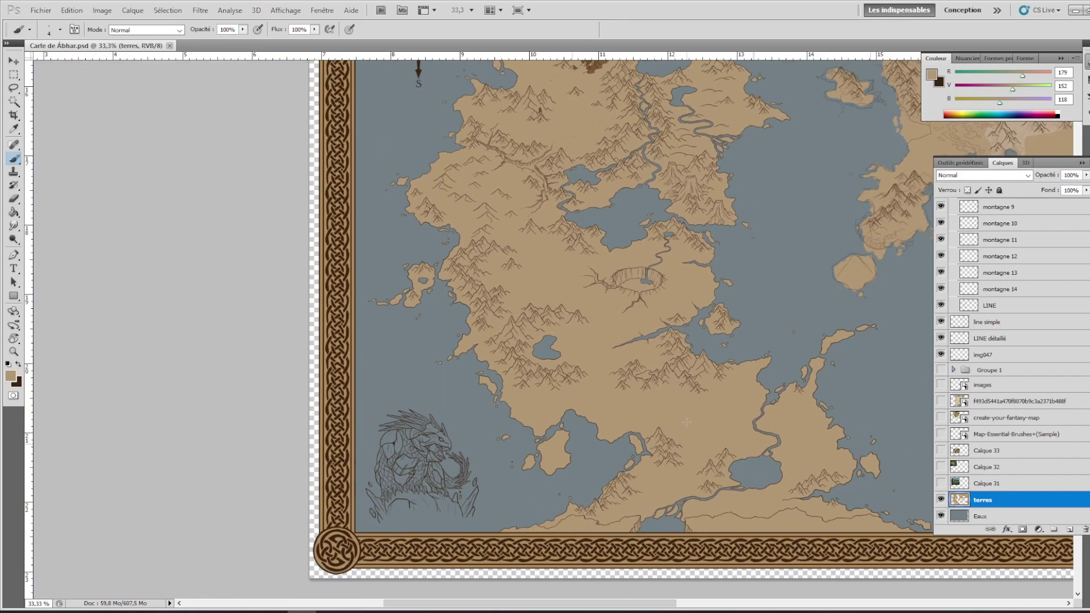
{"action": "key", "text": "ctrl+plus"}
{"action": "key", "text": "ctrl+plus"}
{"action": "key", "text": "ctrl+plus"}
{"action": "key", "text": "x"}
{"action": "left_click", "coordinate": [692, 312], "text": "ctrl"}
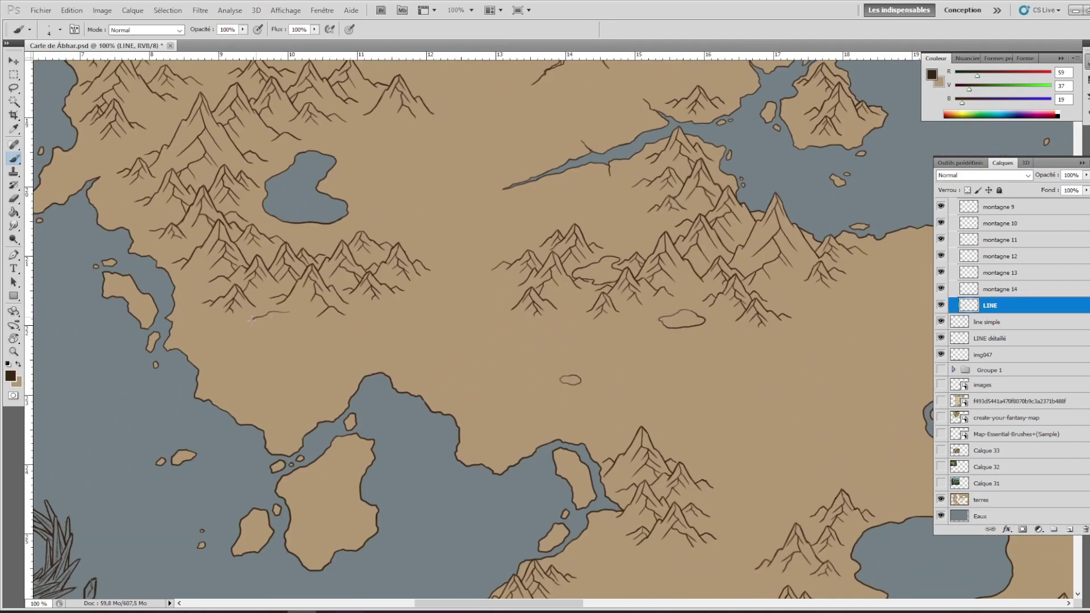
{"action": "left_click", "coordinate": [252, 320], "text": "ctrl"}
{"action": "left_click_drag", "start_coordinate": [582, 269], "coordinate": [613, 275]}
{"action": "left_click_drag", "start_coordinate": [675, 317], "coordinate": [694, 322]}
{"action": "left_click_drag", "start_coordinate": [565, 380], "coordinate": [574, 381]}
{"action": "scroll", "coordinate": [591, 271], "scroll_direction": "up", "scroll_amount": 2}
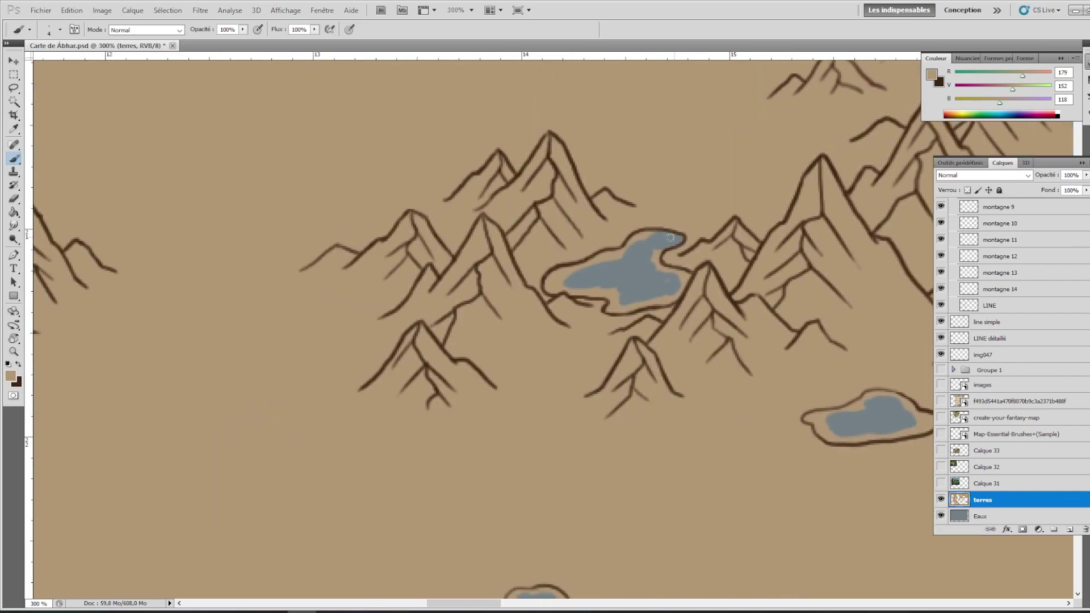
Step: Clear the land colour on the terres layer from inside the newly outlined southern lakes
{"action": "mouse_move", "coordinate": [671, 238]}
{"action": "left_mouse_down"}
{"action": "mouse_move", "coordinate": [562, 286]}
{"action": "mouse_move", "coordinate": [685, 281]}
{"action": "mouse_move", "coordinate": [608, 309]}
{"action": "left_mouse_up"}
{"action": "left_click_drag", "start_coordinate": [846, 397], "coordinate": [900, 404]}
{"action": "mouse_move", "coordinate": [924, 395]}
{"action": "left_mouse_down"}
{"action": "mouse_move", "coordinate": [804, 207]}
{"action": "mouse_move", "coordinate": [698, 219]}
{"action": "mouse_move", "coordinate": [688, 205]}
{"action": "left_mouse_up"}
{"action": "mouse_move", "coordinate": [400, 385]}
{"action": "left_mouse_down"}
{"action": "mouse_move", "coordinate": [423, 392]}
{"action": "mouse_move", "coordinate": [424, 379]}
{"action": "left_mouse_up"}
{"action": "scroll", "coordinate": [425, 379], "scroll_direction": "down", "scroll_amount": 1}
{"action": "mouse_move", "coordinate": [608, 378]}
{"action": "left_mouse_down"}
{"action": "mouse_move", "coordinate": [554, 402]}
{"action": "mouse_move", "coordinate": [616, 391]}
{"action": "left_mouse_up"}
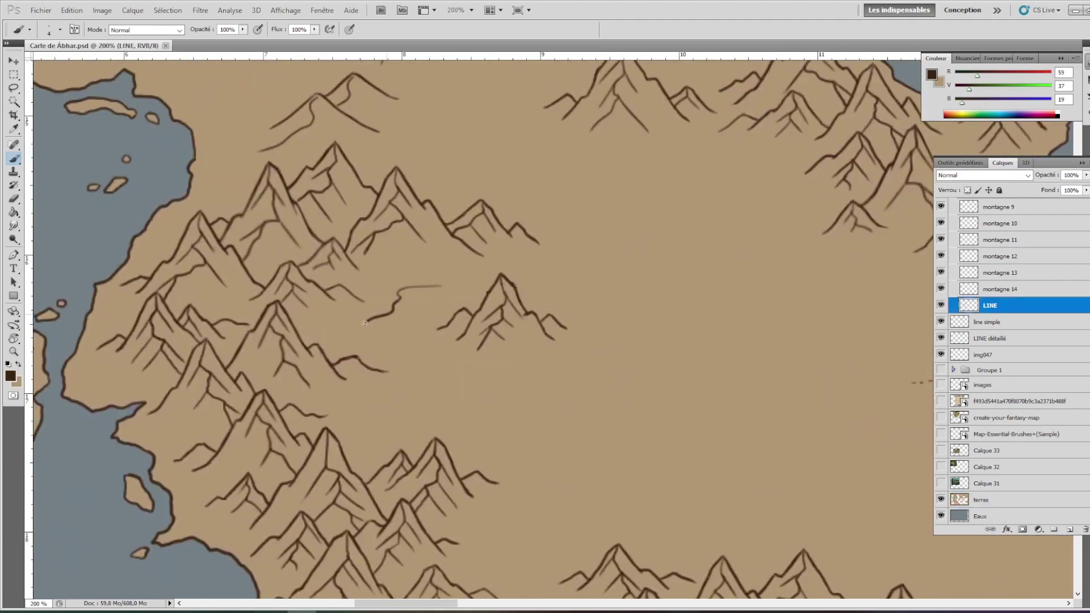
Step: Outline one lake beside the western mountains and one on the central plain, and clear the land colour inside both
{"action": "mouse_move", "coordinate": [365, 323]}
{"action": "left_mouse_down"}
{"action": "mouse_move", "coordinate": [420, 323]}
{"action": "mouse_move", "coordinate": [398, 325]}
{"action": "left_mouse_up"}
{"action": "left_click_drag", "start_coordinate": [696, 409], "coordinate": [732, 417]}
{"action": "left_click", "coordinate": [982, 499]}
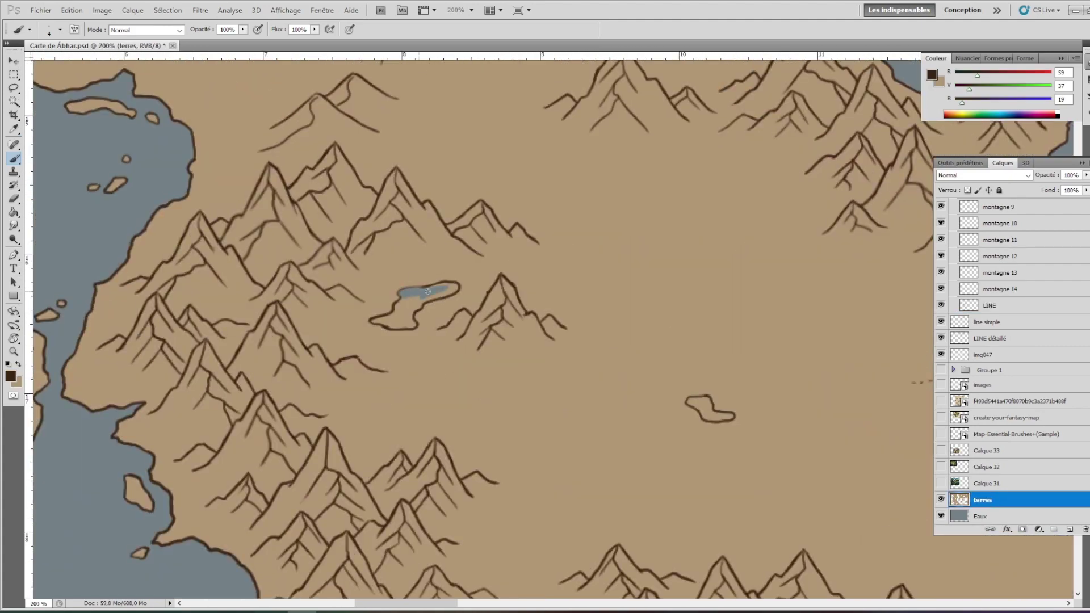
{"action": "left_click_drag", "start_coordinate": [448, 288], "coordinate": [378, 324]}
{"action": "key", "text": "x"}
{"action": "mouse_move", "coordinate": [732, 417]}
{"action": "left_mouse_down"}
{"action": "mouse_move", "coordinate": [704, 418]}
{"action": "mouse_move", "coordinate": [690, 400]}
{"action": "left_mouse_up"}
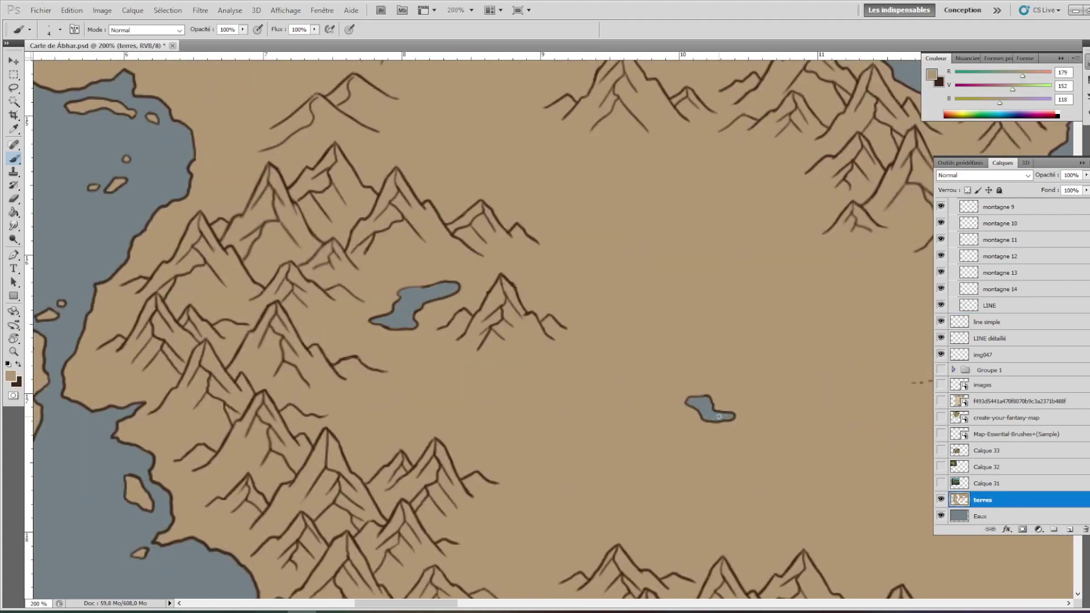
Step: Outline a lake in the mountains south of the bay and a small one to its northeast, and clear their land colour
{"action": "key", "text": "ctrl+0"}
{"action": "left_click", "coordinate": [989, 305]}
{"action": "key", "text": "x"}
{"action": "left_click_drag", "start_coordinate": [672, 311], "coordinate": [653, 346]}
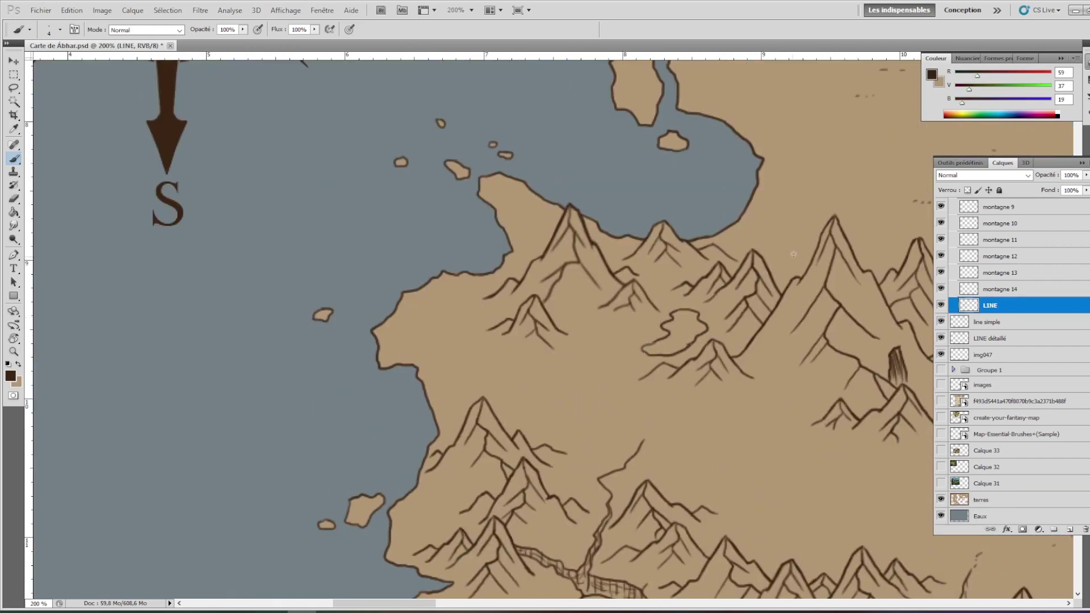
{"action": "left_click_drag", "start_coordinate": [677, 308], "coordinate": [407, 505]}
{"action": "left_click_drag", "start_coordinate": [693, 227], "coordinate": [701, 234]}
{"action": "left_click", "coordinate": [982, 499]}
{"action": "left_click_drag", "start_coordinate": [404, 508], "coordinate": [404, 531]}
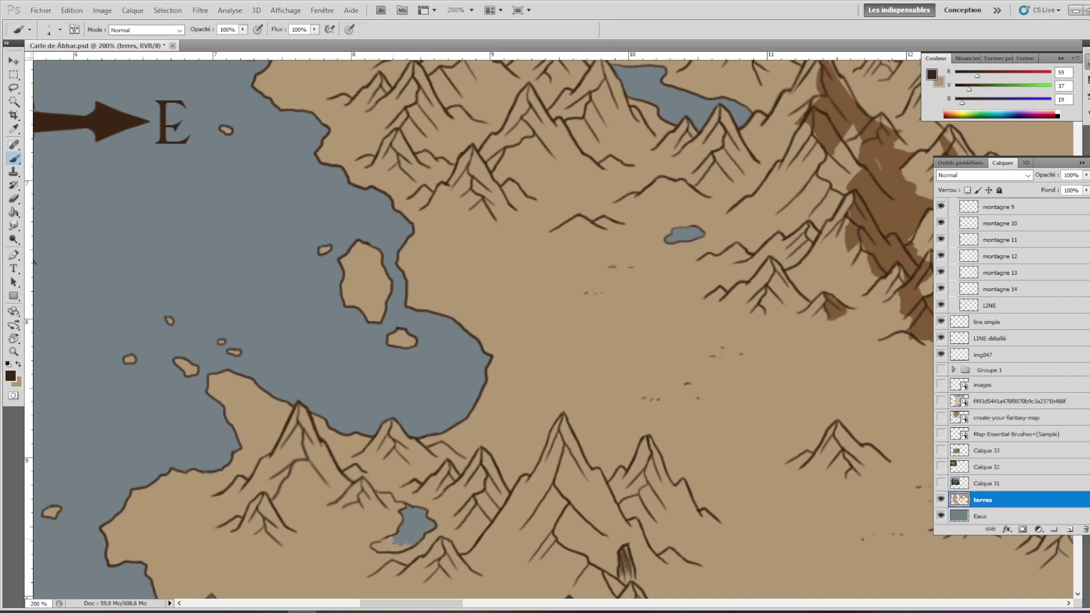
{"action": "left_click_drag", "start_coordinate": [596, 398], "coordinate": [742, 215]}
Step: Ink the coastline of the mountainous island east of the mainland on the LINE layer, following the grey sketch
{"action": "key", "text": "ctrl+minus"}
{"action": "key", "text": "ctrl+minus"}
{"action": "mouse_move", "coordinate": [724, 327]}
{"action": "left_mouse_down"}
{"action": "mouse_move", "coordinate": [744, 414]}
{"action": "mouse_move", "coordinate": [596, 369]}
{"action": "left_mouse_up"}
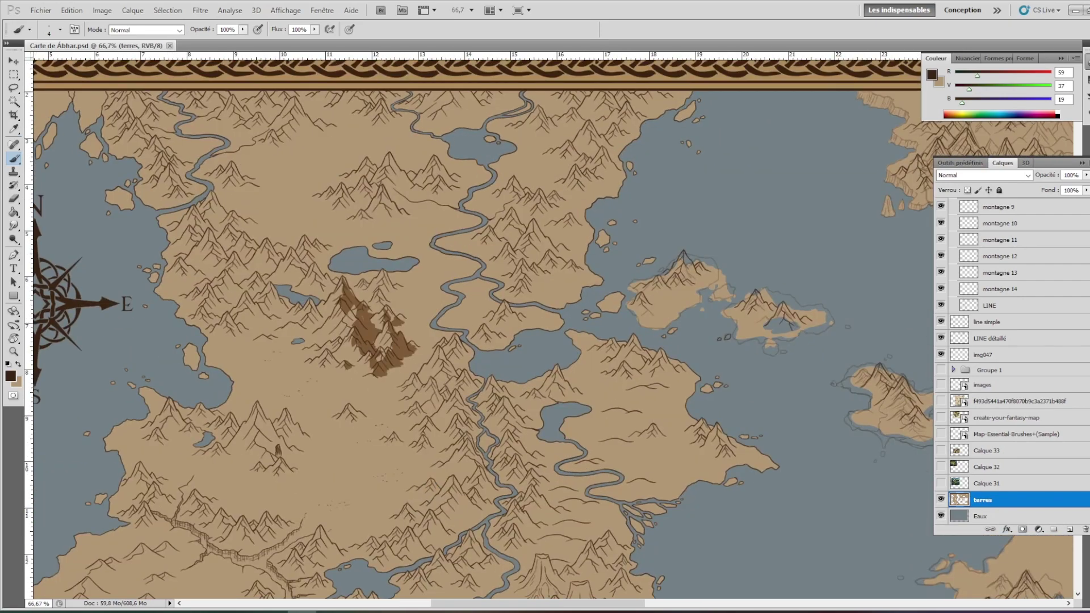
{"action": "key", "text": "ctrl+plus"}
{"action": "key", "text": "ctrl+plus"}
{"action": "left_click", "coordinate": [990, 306]}
{"action": "left_click_drag", "start_coordinate": [664, 216], "coordinate": [517, 301]}
{"action": "mouse_move", "coordinate": [519, 340]}
{"action": "left_mouse_down"}
{"action": "mouse_move", "coordinate": [615, 419]}
{"action": "mouse_move", "coordinate": [736, 341]}
{"action": "left_mouse_up"}
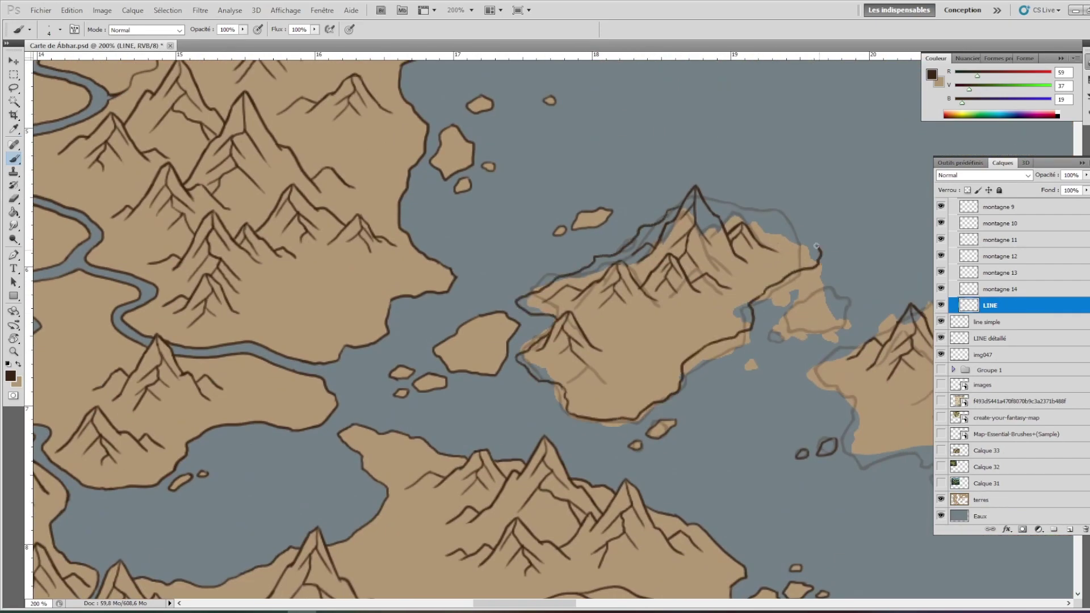
{"action": "left_click_drag", "start_coordinate": [706, 204], "coordinate": [823, 332]}
Step: Ink the outline of the neighbouring island with the inner lake, together with its surrounding islets
{"action": "mouse_move", "coordinate": [789, 297]}
{"action": "left_mouse_down"}
{"action": "mouse_move", "coordinate": [851, 335]}
{"action": "mouse_move", "coordinate": [558, 300]}
{"action": "left_mouse_up"}
{"action": "mouse_move", "coordinate": [517, 295]}
{"action": "left_mouse_down"}
{"action": "mouse_move", "coordinate": [580, 378]}
{"action": "mouse_move", "coordinate": [681, 454]}
{"action": "mouse_move", "coordinate": [840, 341]}
{"action": "mouse_move", "coordinate": [799, 368]}
{"action": "mouse_move", "coordinate": [606, 296]}
{"action": "mouse_move", "coordinate": [585, 302]}
{"action": "left_mouse_up"}
{"action": "mouse_move", "coordinate": [835, 384]}
{"action": "left_mouse_down"}
{"action": "mouse_move", "coordinate": [851, 395]}
{"action": "mouse_move", "coordinate": [565, 165]}
{"action": "left_mouse_up"}
{"action": "left_click_drag", "start_coordinate": [587, 328], "coordinate": [646, 323]}
Step: Ink the mountain ridges and part of the southern coast of the rugged island further southeast
{"action": "left_click_drag", "start_coordinate": [738, 474], "coordinate": [809, 462]}
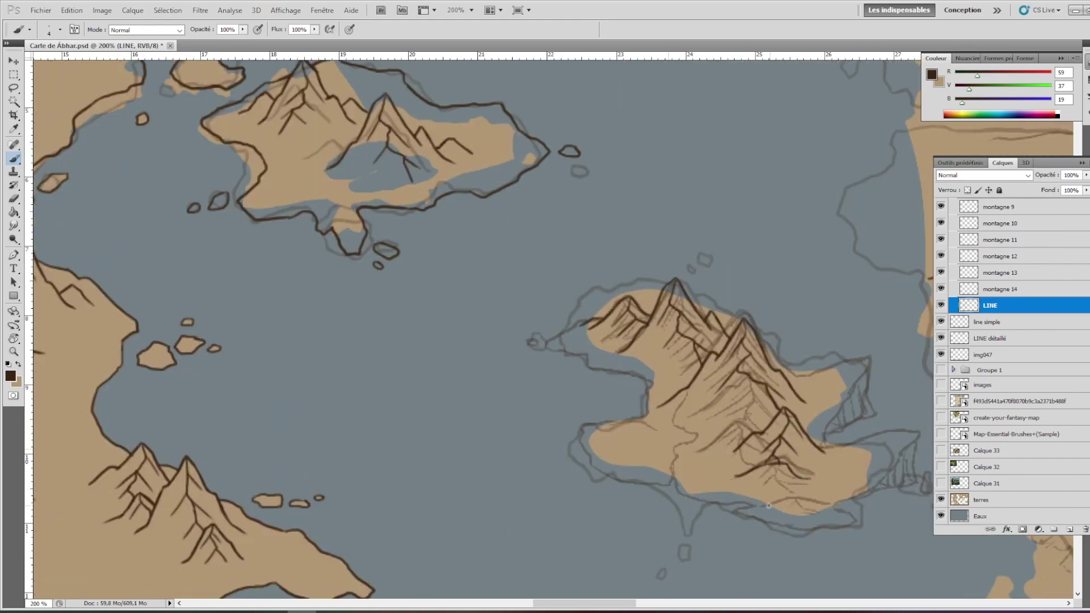
{"action": "mouse_move", "coordinate": [769, 397]}
{"action": "left_mouse_down"}
{"action": "mouse_move", "coordinate": [755, 314]}
{"action": "mouse_move", "coordinate": [795, 426]}
{"action": "left_mouse_up"}
{"action": "mouse_move", "coordinate": [676, 363]}
{"action": "left_mouse_down"}
{"action": "mouse_move", "coordinate": [758, 335]}
{"action": "mouse_move", "coordinate": [732, 312]}
{"action": "mouse_move", "coordinate": [721, 343]}
{"action": "left_mouse_up"}
{"action": "left_click_drag", "start_coordinate": [798, 451], "coordinate": [664, 414]}
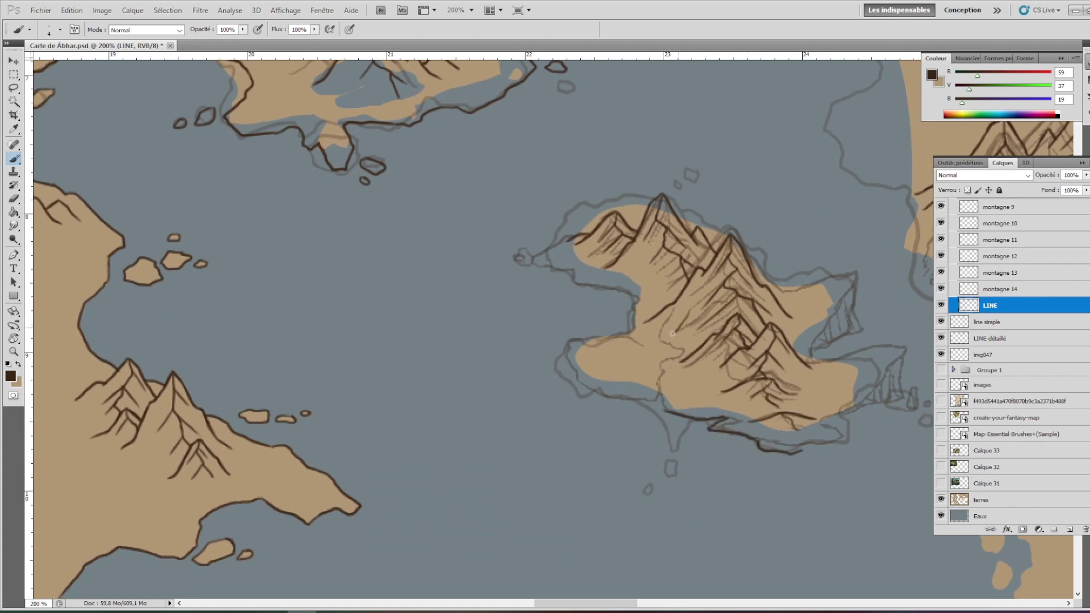
Step: Ink the western, northern and eastern coasts of the rugged southeastern island, close its southern shore and outline its nearby islets
{"action": "left_click_drag", "start_coordinate": [675, 340], "coordinate": [593, 398]}
{"action": "mouse_move", "coordinate": [553, 352]}
{"action": "left_mouse_down"}
{"action": "mouse_move", "coordinate": [630, 294]}
{"action": "mouse_move", "coordinate": [497, 256]}
{"action": "left_mouse_up"}
{"action": "scroll", "coordinate": [511, 256], "scroll_direction": "up", "scroll_amount": 5}
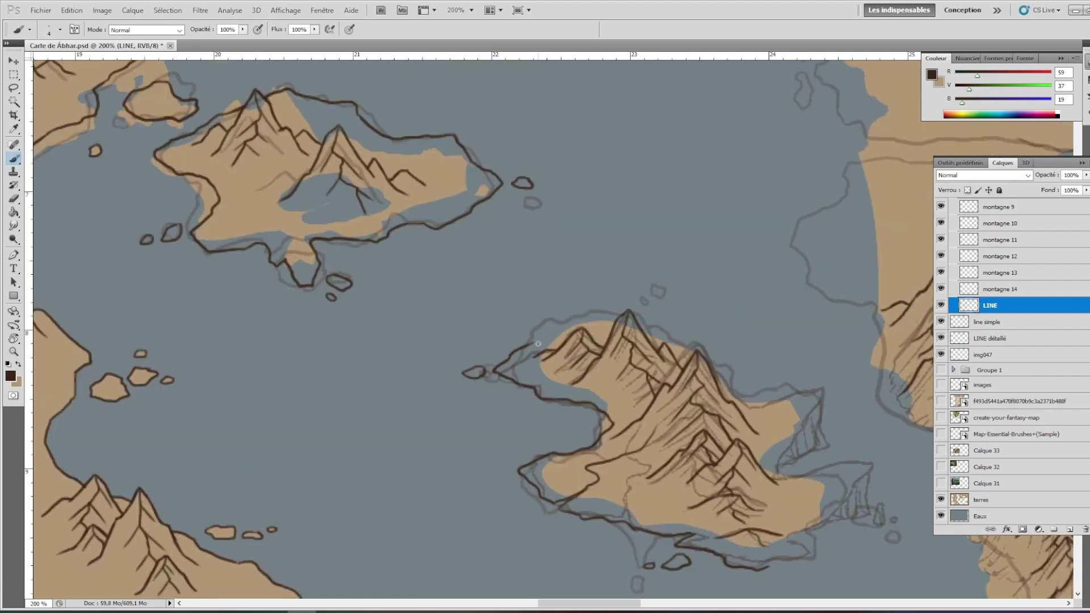
{"action": "mouse_move", "coordinate": [528, 346]}
{"action": "left_mouse_down"}
{"action": "mouse_move", "coordinate": [699, 346]}
{"action": "mouse_move", "coordinate": [753, 396]}
{"action": "mouse_move", "coordinate": [798, 466]}
{"action": "mouse_move", "coordinate": [868, 482]}
{"action": "left_mouse_up"}
{"action": "left_click_drag", "start_coordinate": [820, 480], "coordinate": [877, 528]}
{"action": "left_click_drag", "start_coordinate": [769, 568], "coordinate": [834, 528]}
{"action": "left_click_drag", "start_coordinate": [866, 508], "coordinate": [902, 528]}
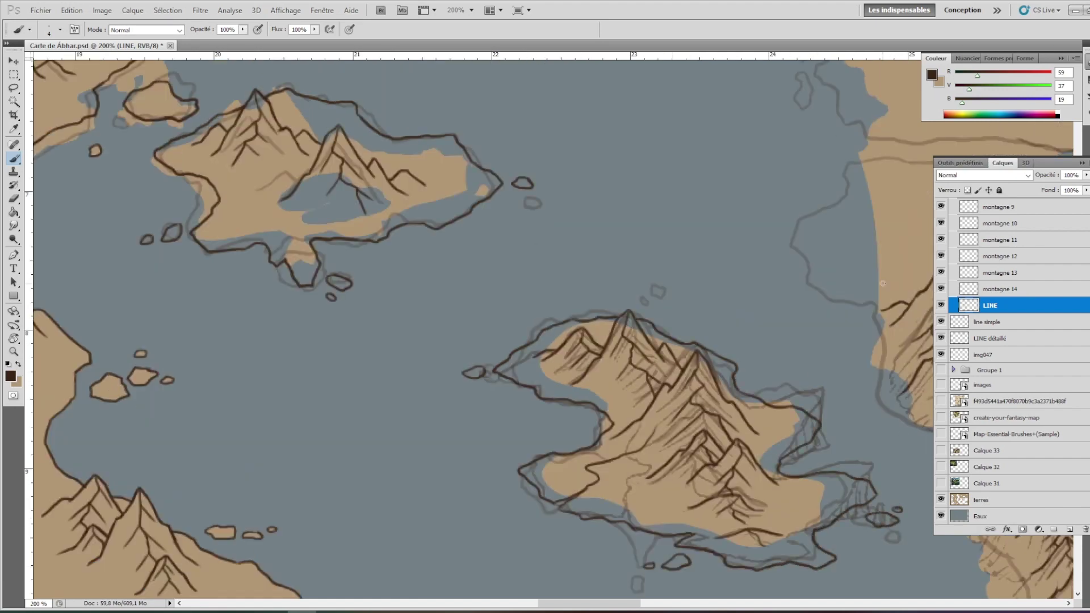
Step: Ink the eastern mainland's southwestern coast and its pointed inlet on the LINE layer, including the small islets beside it
{"action": "left_click_drag", "start_coordinate": [1008, 542], "coordinate": [651, 432]}
{"action": "mouse_move", "coordinate": [510, 211]}
{"action": "left_mouse_down"}
{"action": "mouse_move", "coordinate": [515, 287]}
{"action": "mouse_move", "coordinate": [600, 378]}
{"action": "mouse_move", "coordinate": [616, 431]}
{"action": "left_mouse_up"}
{"action": "mouse_move", "coordinate": [615, 431]}
{"action": "left_mouse_down"}
{"action": "mouse_move", "coordinate": [565, 222]}
{"action": "mouse_move", "coordinate": [744, 348]}
{"action": "mouse_move", "coordinate": [616, 502]}
{"action": "left_mouse_up"}
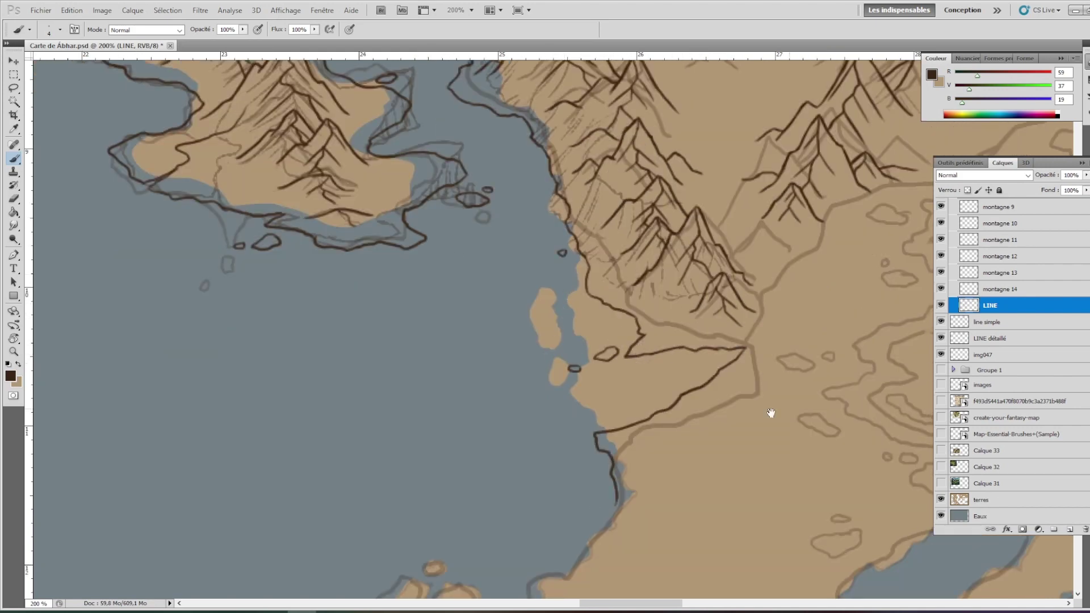
{"action": "mouse_move", "coordinate": [771, 413]}
{"action": "left_mouse_down"}
{"action": "mouse_move", "coordinate": [664, 418]}
{"action": "mouse_move", "coordinate": [673, 425]}
{"action": "left_mouse_up"}
{"action": "left_click_drag", "start_coordinate": [429, 328], "coordinate": [507, 328]}
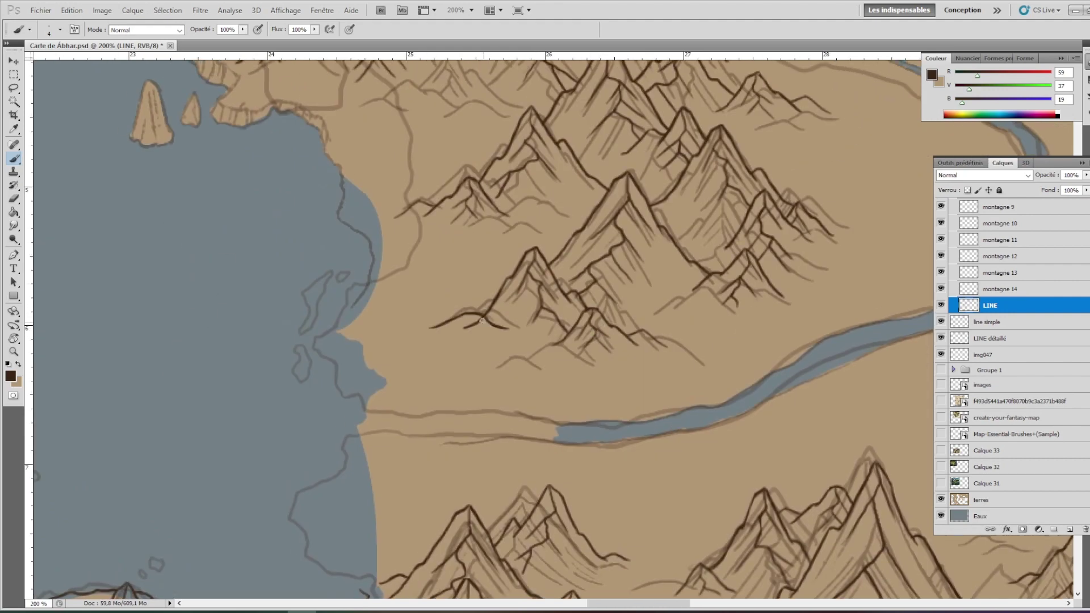
Step: Ink the pointed headland on the eastern mainland's northwest coast and outline the small rock islets off its southern side
{"action": "left_click_drag", "start_coordinate": [596, 361], "coordinate": [528, 358]}
{"action": "left_click_drag", "start_coordinate": [482, 232], "coordinate": [647, 338]}
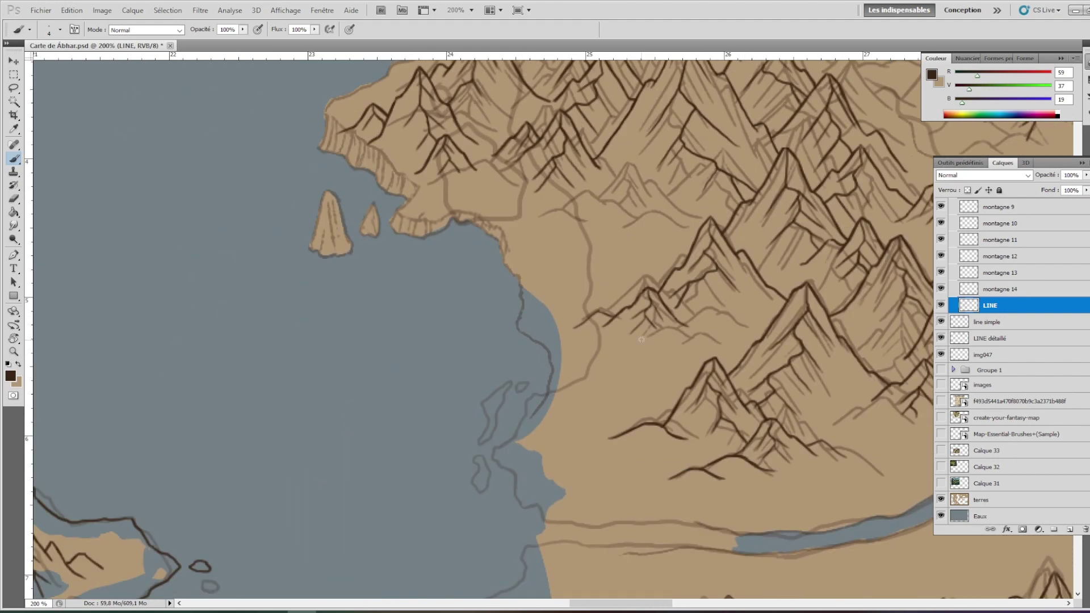
{"action": "scroll", "coordinate": [579, 335], "scroll_direction": "up", "scroll_amount": 5}
{"action": "mouse_move", "coordinate": [579, 335]}
{"action": "left_mouse_down"}
{"action": "mouse_move", "coordinate": [661, 352]}
{"action": "mouse_move", "coordinate": [633, 321]}
{"action": "mouse_move", "coordinate": [520, 357]}
{"action": "left_mouse_up"}
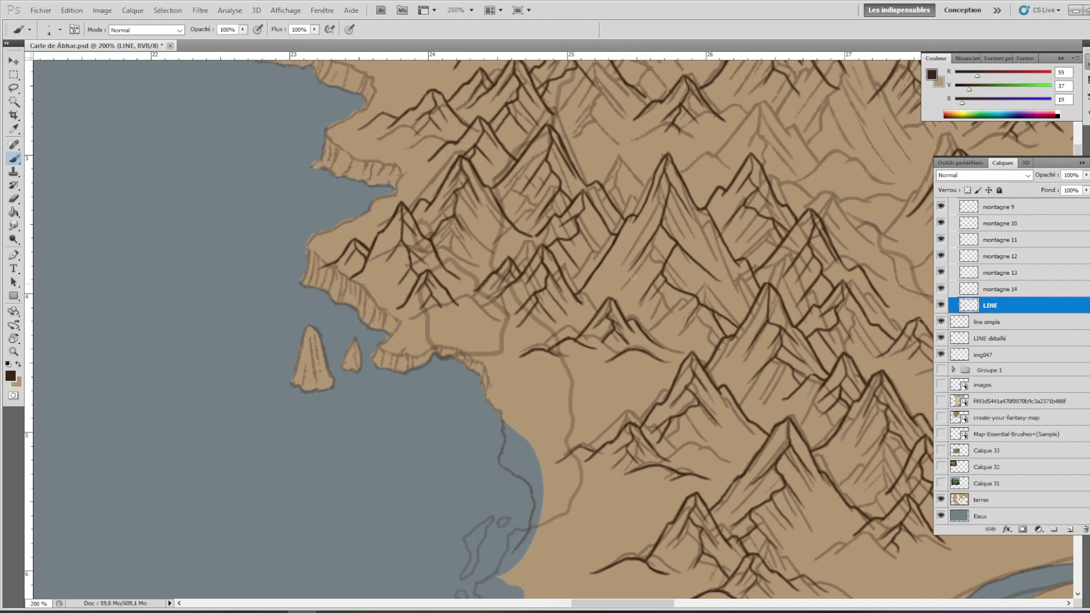
{"action": "mouse_move", "coordinate": [310, 254]}
{"action": "left_mouse_down"}
{"action": "mouse_move", "coordinate": [292, 293]}
{"action": "mouse_move", "coordinate": [444, 373]}
{"action": "mouse_move", "coordinate": [501, 434]}
{"action": "left_mouse_up"}
{"action": "mouse_move", "coordinate": [354, 355]}
{"action": "left_mouse_down"}
{"action": "mouse_move", "coordinate": [515, 323]}
{"action": "mouse_move", "coordinate": [455, 355]}
{"action": "left_mouse_up"}
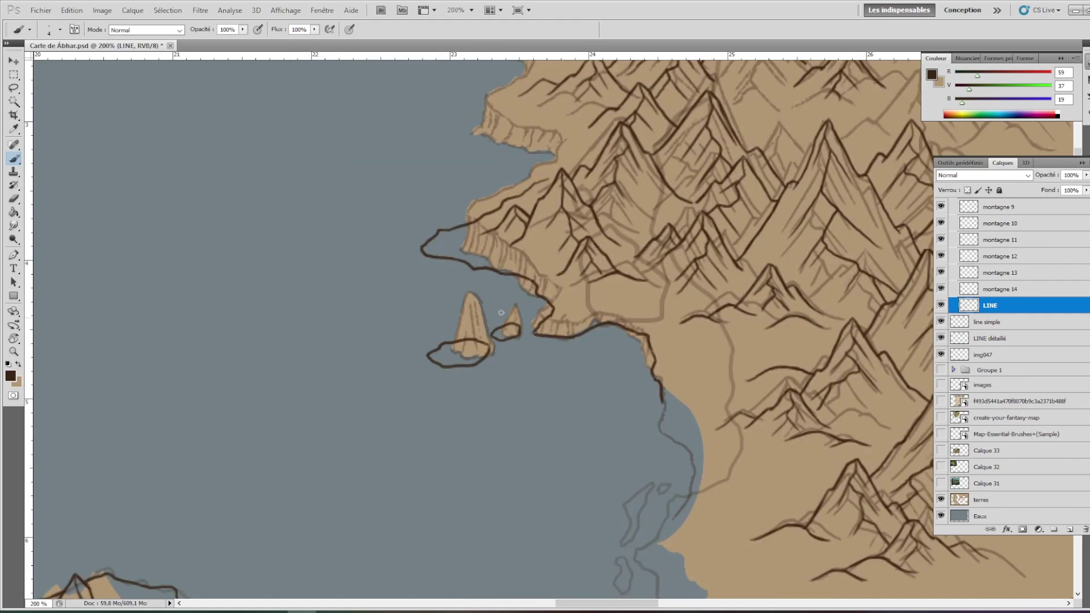
Step: Duplicate the montagne 10 layer and place the copied mountains in the northern range just below the ornate border
{"action": "scroll", "coordinate": [482, 352], "scroll_direction": "down", "scroll_amount": 2}
{"action": "scroll", "coordinate": [482, 352], "scroll_direction": "up", "scroll_amount": 3}
{"action": "scroll", "coordinate": [482, 352], "scroll_direction": "down", "scroll_amount": 2}
{"action": "left_click", "coordinate": [941, 223]}
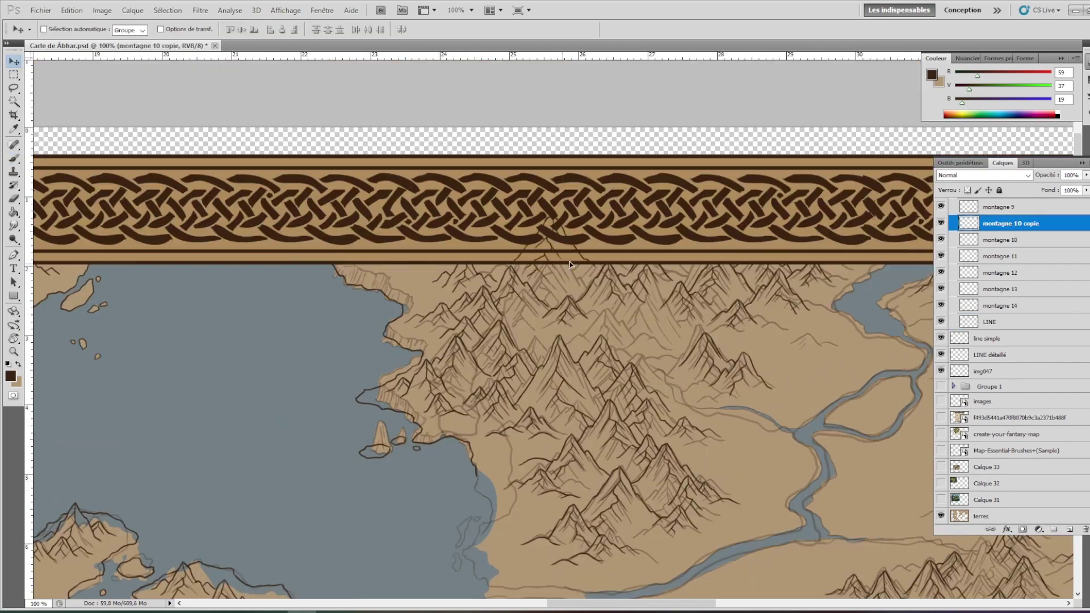
{"action": "key", "text": "Return"}
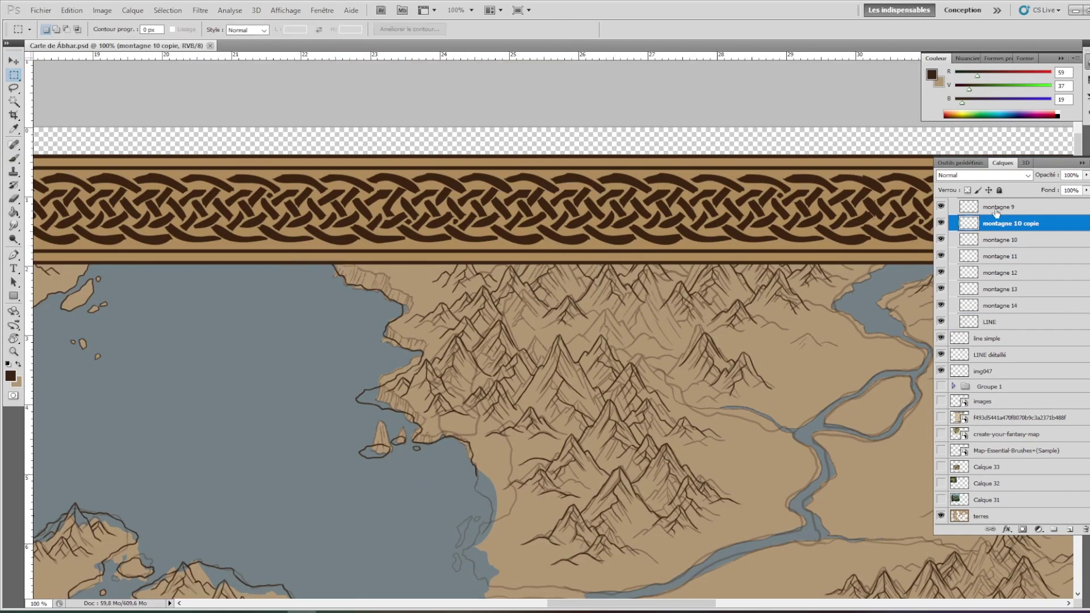
Step: Duplicate the montagne 8 layer, move the copy into a gap in the northern range and flip it horizontally
{"action": "key", "text": "alt+bracketleft"}
{"action": "key", "text": "alt+bracketleft"}
{"action": "key", "text": "ctrl+j"}
{"action": "left_click_drag", "start_coordinate": [454, 301], "coordinate": [644, 335]}
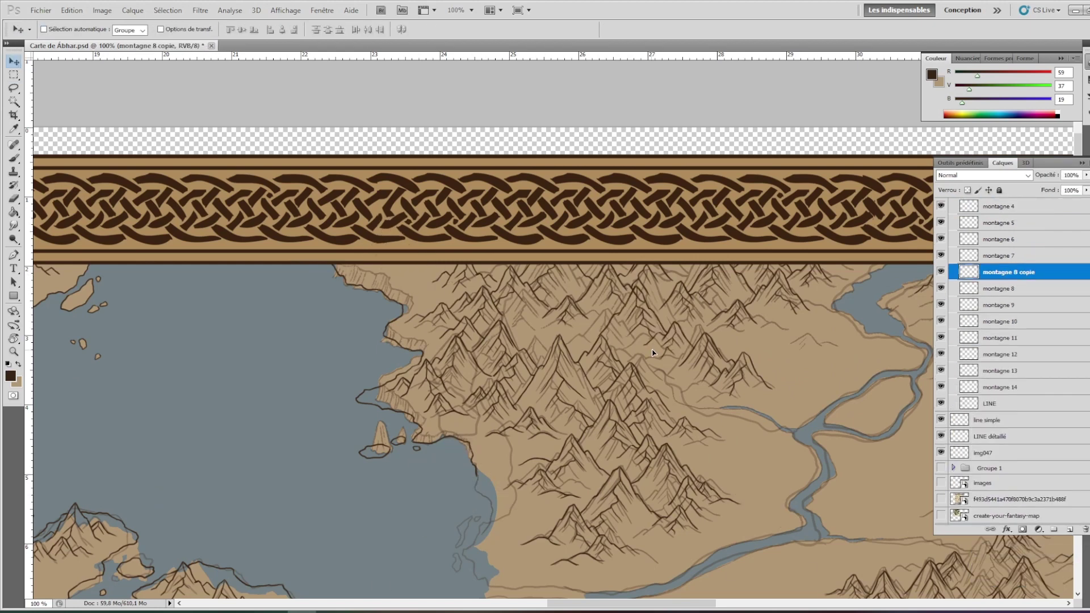
{"action": "key", "text": "ctrl+t"}
{"action": "key", "text": "Return"}
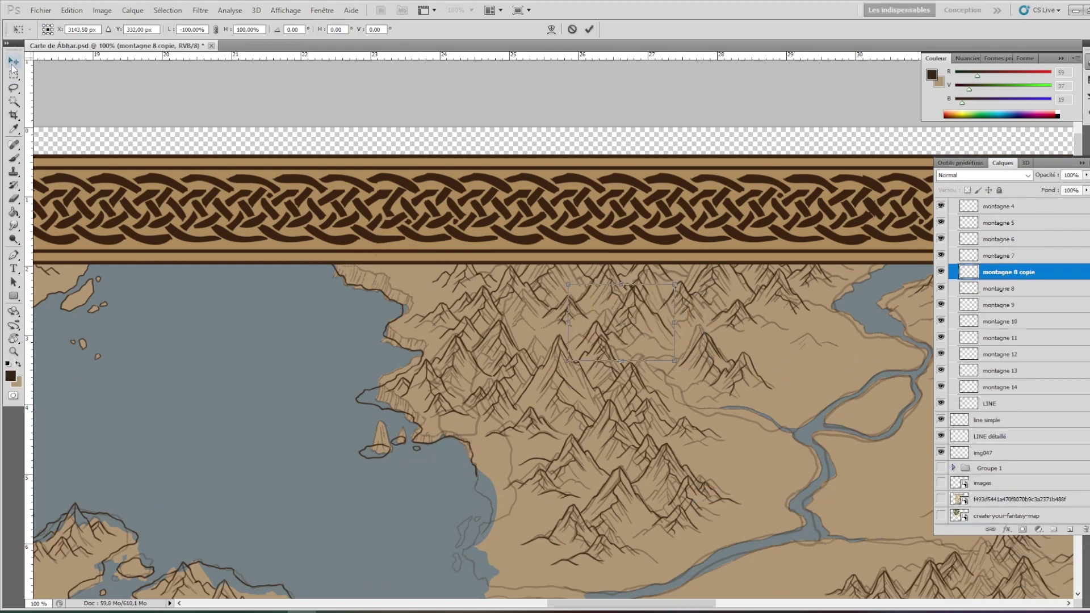
Step: Move the montagne 8 copie layer directly above LINE in the layer stack and merge it into LINE
{"action": "key", "text": "ctrl+bracketleft"}
{"action": "key", "text": "ctrl+bracketleft"}
{"action": "key", "text": "ctrl+bracketleft"}
{"action": "key", "text": "ctrl+bracketleft"}
{"action": "key", "text": "ctrl+bracketleft"}
{"action": "key", "text": "ctrl+bracketleft"}
{"action": "key", "text": "ctrl+bracketleft"}
{"action": "key", "text": "alt+bracketleft"}
{"action": "key", "text": "alt+bracketright"}
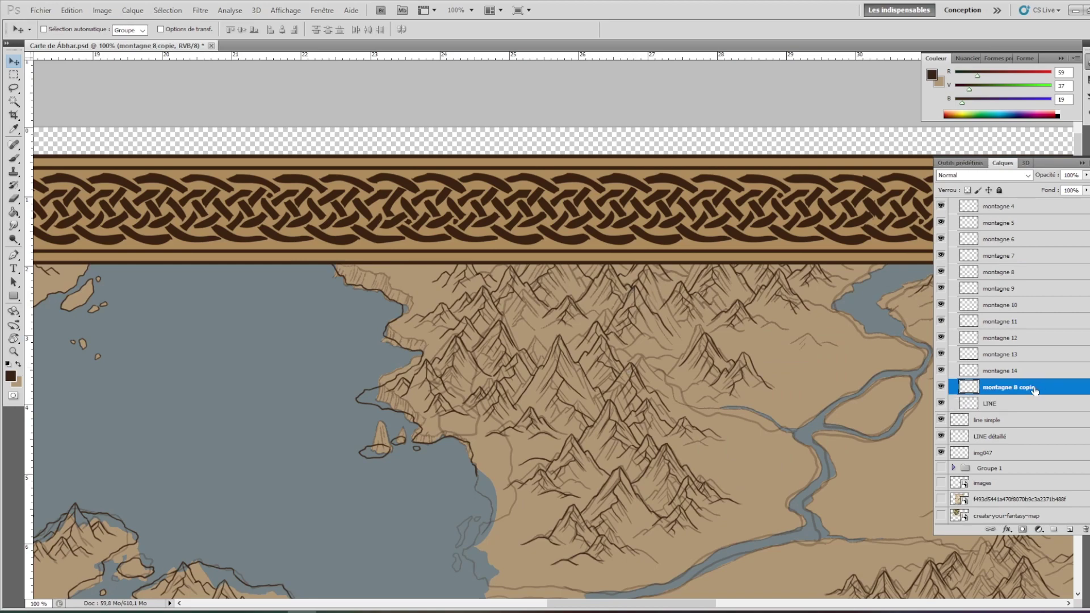
{"action": "key", "text": "ctrl+e"}
Step: Ink the eastern mainland's west coast past the river mouth, with its long islet, and outline a small lake beside the mountains
{"action": "key", "text": "b"}
{"action": "scroll", "coordinate": [586, 318], "scroll_direction": "down", "scroll_amount": 3}
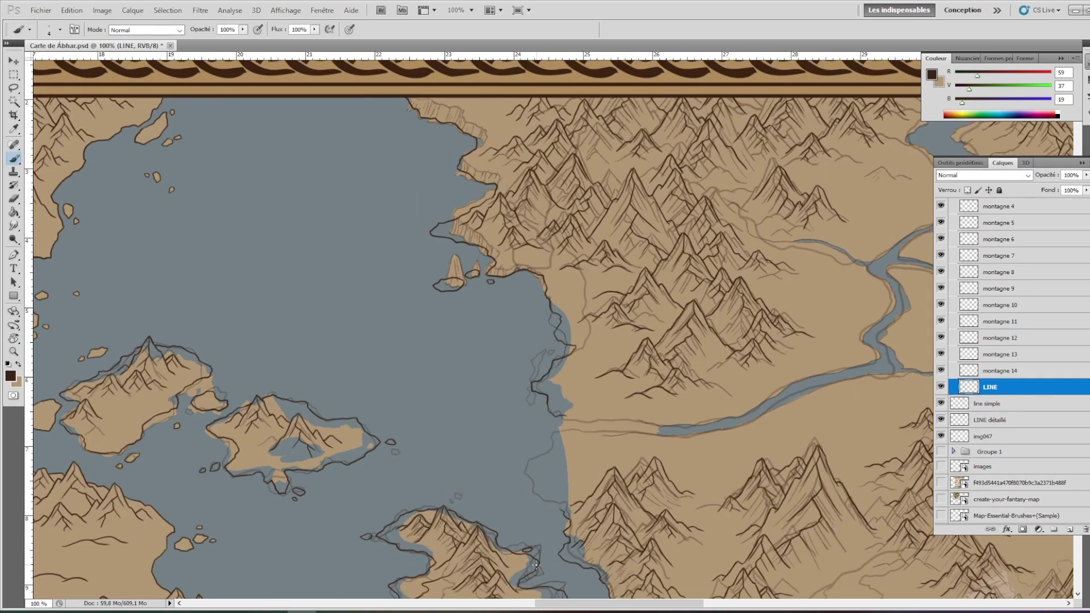
{"action": "left_click_drag", "start_coordinate": [550, 356], "coordinate": [543, 364]}
{"action": "scroll", "coordinate": [538, 402], "scroll_direction": "down", "scroll_amount": 4}
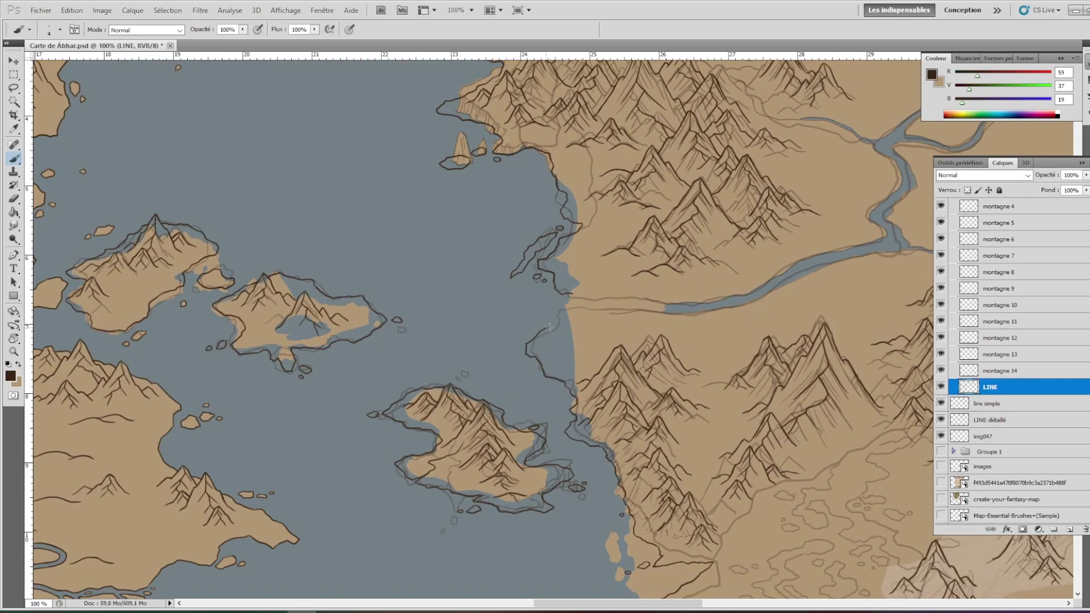
{"action": "scroll", "coordinate": [567, 301], "scroll_direction": "up", "scroll_amount": 5}
{"action": "scroll", "coordinate": [568, 301], "scroll_direction": "left", "scroll_amount": 3}
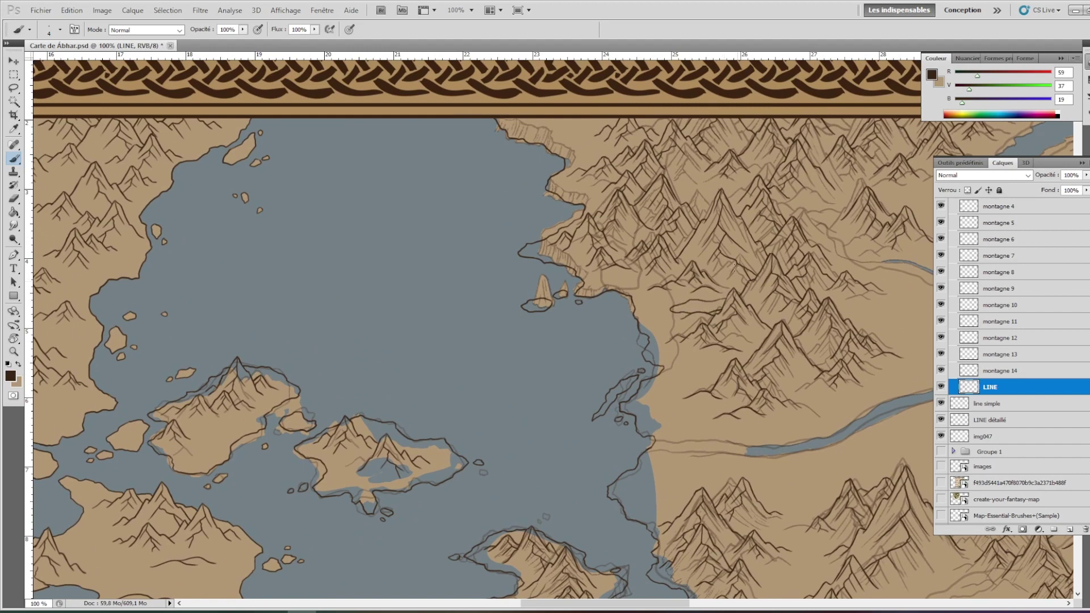
{"action": "scroll", "coordinate": [1011, 397], "scroll_direction": "down", "scroll_amount": 3}
Step: On the terres layer, open the small lake to water and erase the land colour outside the inked rock islets
{"action": "left_click", "coordinate": [983, 500]}
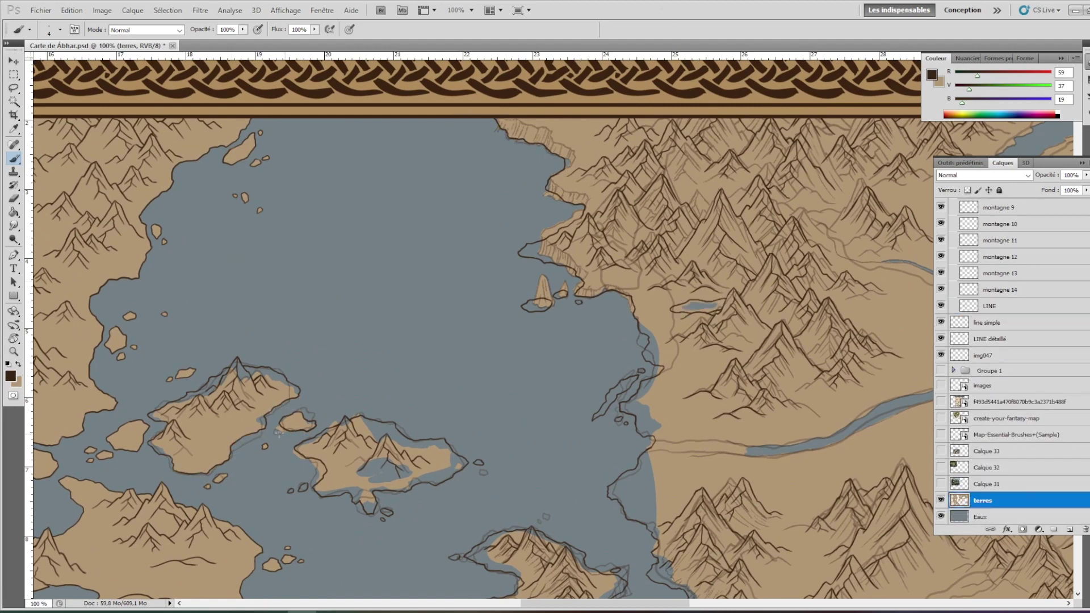
{"action": "key", "text": "x"}
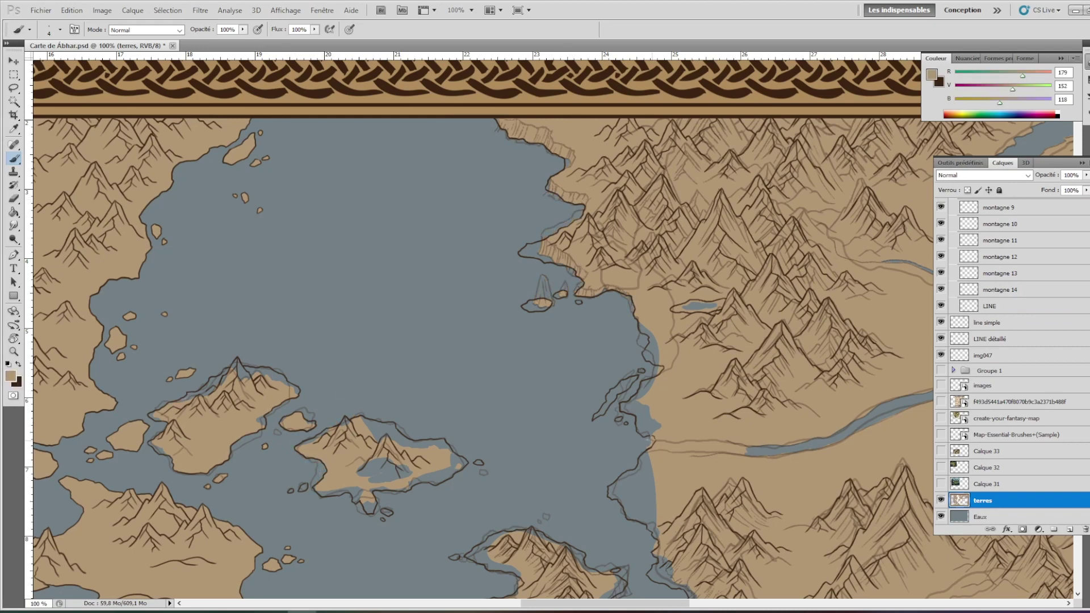
{"action": "scroll", "coordinate": [580, 400], "scroll_direction": "down", "scroll_amount": 1}
{"action": "scroll", "coordinate": [581, 400], "scroll_direction": "right", "scroll_amount": 1}
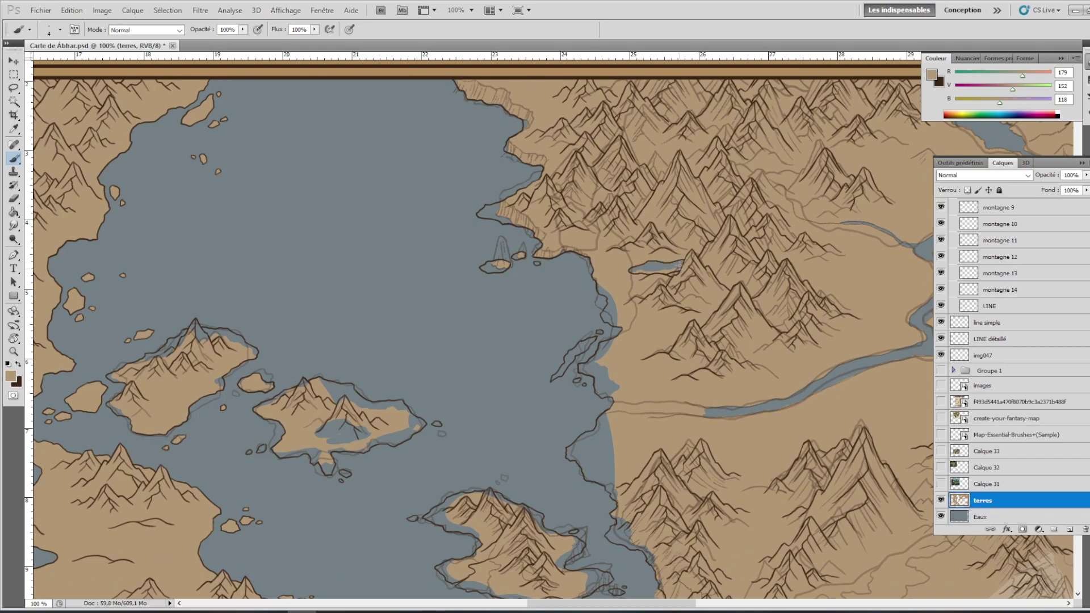
Step: Select the inked islands and coast by lasso and clear the leftover sketch lines on the line simple, LINE détaillé and img047 layers
{"action": "left_click", "coordinate": [1021, 323]}
{"action": "key", "text": "l"}
{"action": "scroll", "coordinate": [786, 486], "scroll_direction": "down", "scroll_amount": 3}
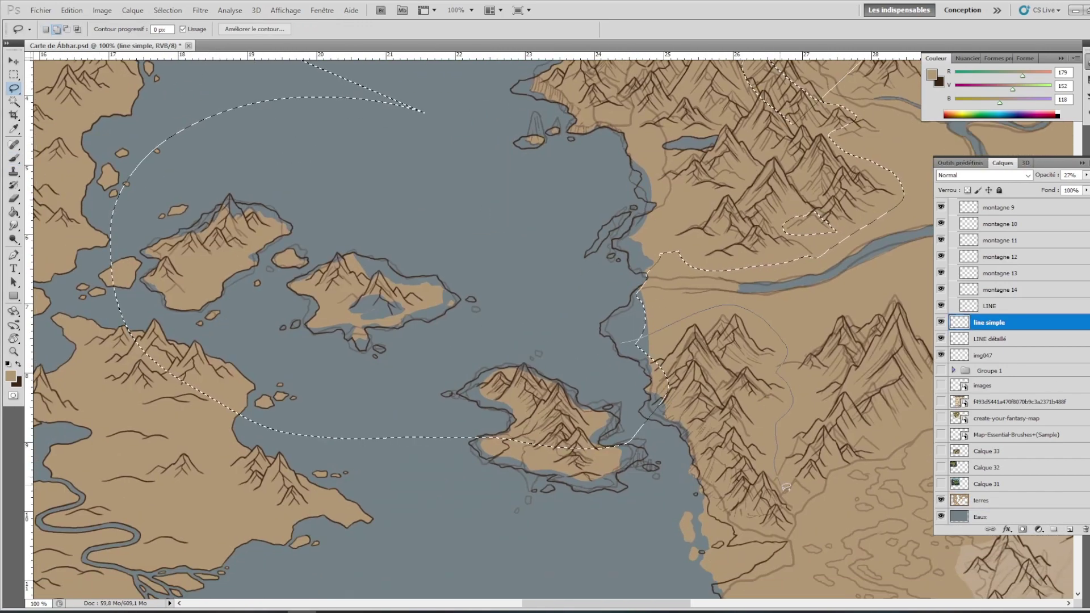
{"action": "scroll", "coordinate": [786, 486], "scroll_direction": "up", "scroll_amount": 5}
{"action": "scroll", "coordinate": [786, 486], "scroll_direction": "left", "scroll_amount": 3}
{"action": "key", "text": "ctrl+d"}
{"action": "left_click", "coordinate": [982, 355]}
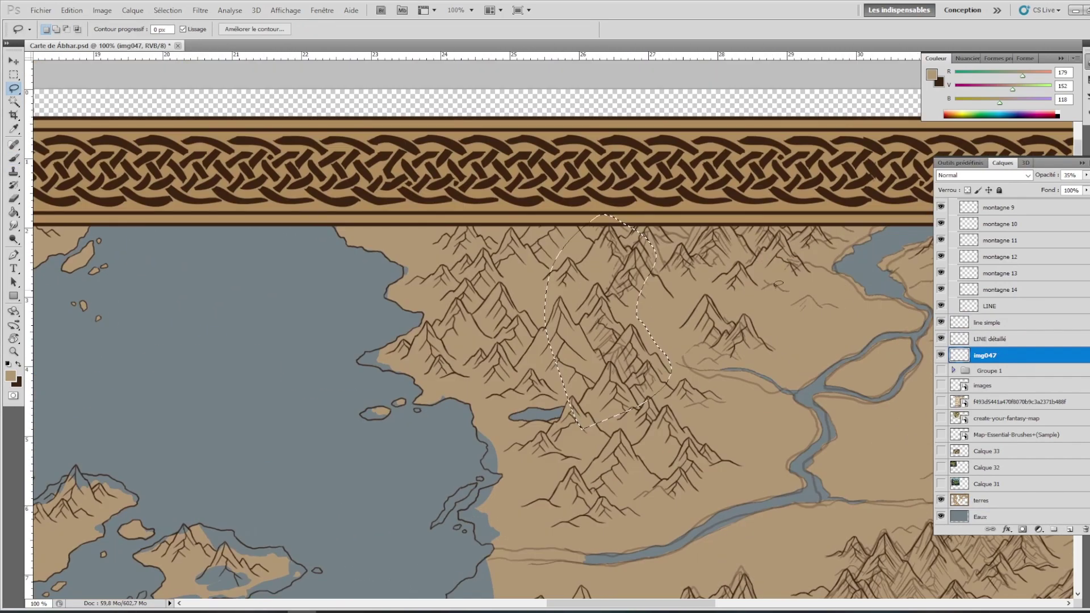
Step: On the terres layer, brush the tan land colour out to the inked coastline of the northwestern mountainous island
{"action": "left_click", "coordinate": [969, 500]}
{"action": "key", "text": "b"}
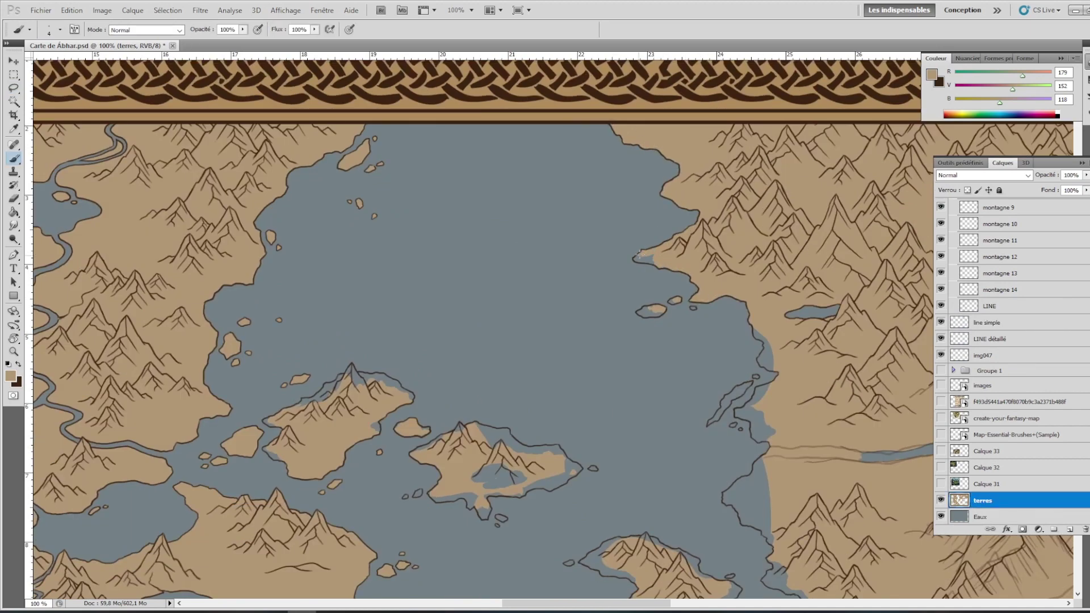
{"action": "key", "text": "ctrl+plus"}
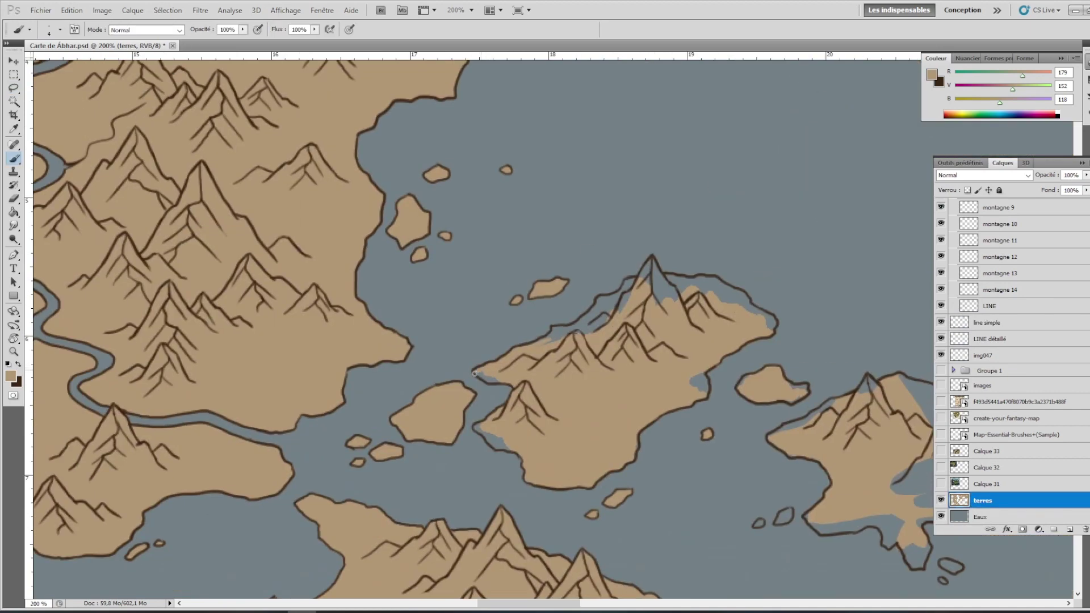
{"action": "mouse_move", "coordinate": [627, 284]}
{"action": "left_mouse_down"}
{"action": "mouse_move", "coordinate": [613, 310]}
{"action": "mouse_move", "coordinate": [546, 336]}
{"action": "left_mouse_up"}
{"action": "left_click", "coordinate": [694, 382]}
{"action": "left_click_drag", "start_coordinate": [696, 279], "coordinate": [729, 296]}
{"action": "left_click_drag", "start_coordinate": [867, 385], "coordinate": [615, 297]}
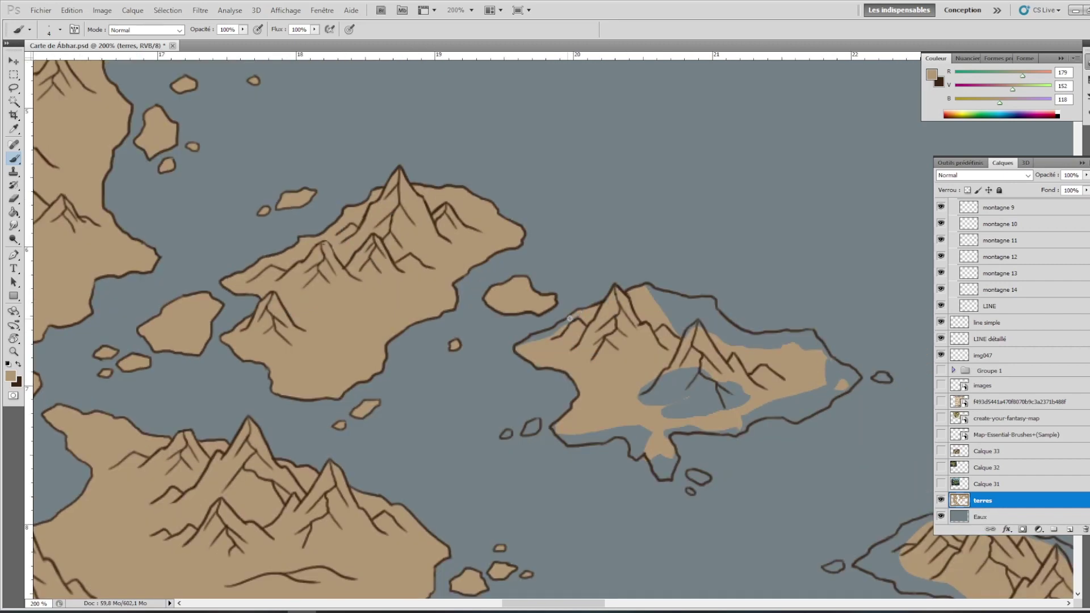
Step: Fill the neighbouring island and its inner lake with land colour, and extend the eastern mainland's colour to its facing inked coast
{"action": "mouse_move", "coordinate": [568, 444]}
{"action": "left_mouse_down"}
{"action": "mouse_move", "coordinate": [644, 440]}
{"action": "mouse_move", "coordinate": [668, 478]}
{"action": "mouse_move", "coordinate": [715, 386]}
{"action": "mouse_move", "coordinate": [698, 394]}
{"action": "mouse_move", "coordinate": [687, 502]}
{"action": "mouse_move", "coordinate": [748, 335]}
{"action": "mouse_move", "coordinate": [798, 349]}
{"action": "left_mouse_up"}
{"action": "right_click", "coordinate": [799, 350]}
{"action": "left_click", "coordinate": [835, 250]}
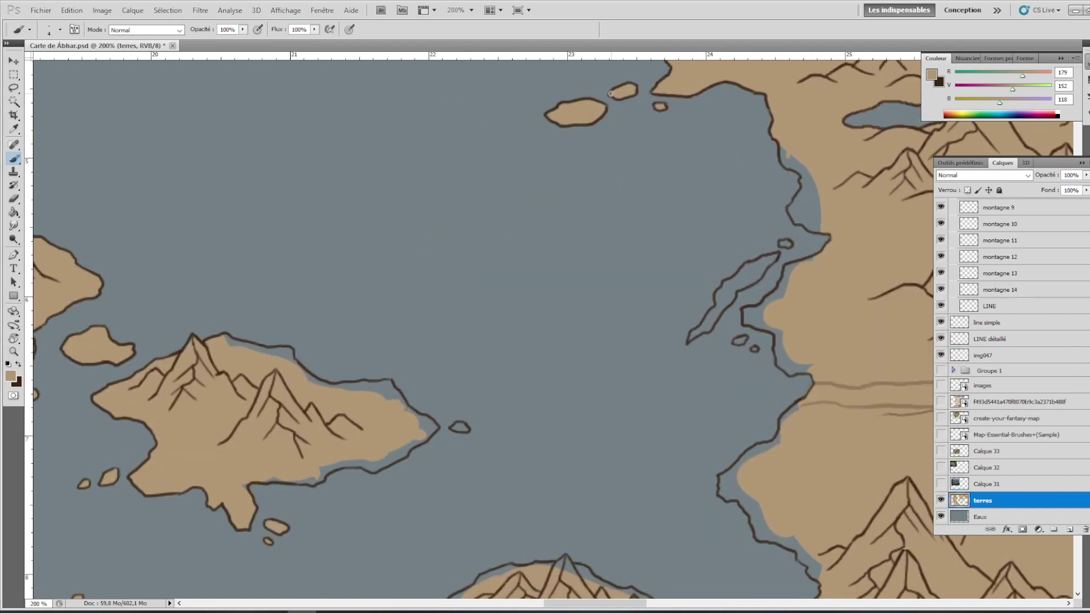
{"action": "mouse_move", "coordinate": [785, 153]}
{"action": "left_mouse_down"}
{"action": "mouse_move", "coordinate": [817, 230]}
{"action": "mouse_move", "coordinate": [772, 295]}
{"action": "mouse_move", "coordinate": [732, 288]}
{"action": "mouse_move", "coordinate": [706, 330]}
{"action": "left_mouse_up"}
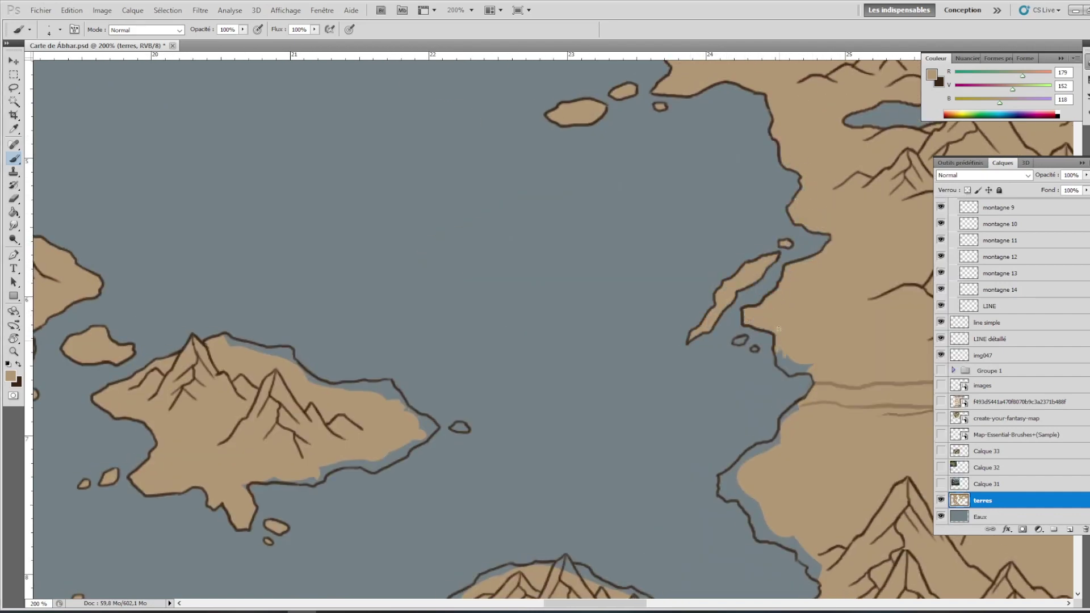
{"action": "left_click_drag", "start_coordinate": [779, 329], "coordinate": [791, 370]}
{"action": "left_click_drag", "start_coordinate": [227, 341], "coordinate": [425, 418]}
{"action": "left_click_drag", "start_coordinate": [277, 478], "coordinate": [368, 469]}
{"action": "left_click_drag", "start_coordinate": [763, 448], "coordinate": [733, 483]}
Step: Extend the land colour to the inked coast further south on the eastern mainland and erase a stray land patch offshore
{"action": "scroll", "coordinate": [733, 483], "scroll_direction": "down", "scroll_amount": 4}
{"action": "scroll", "coordinate": [732, 483], "scroll_direction": "right", "scroll_amount": 3}
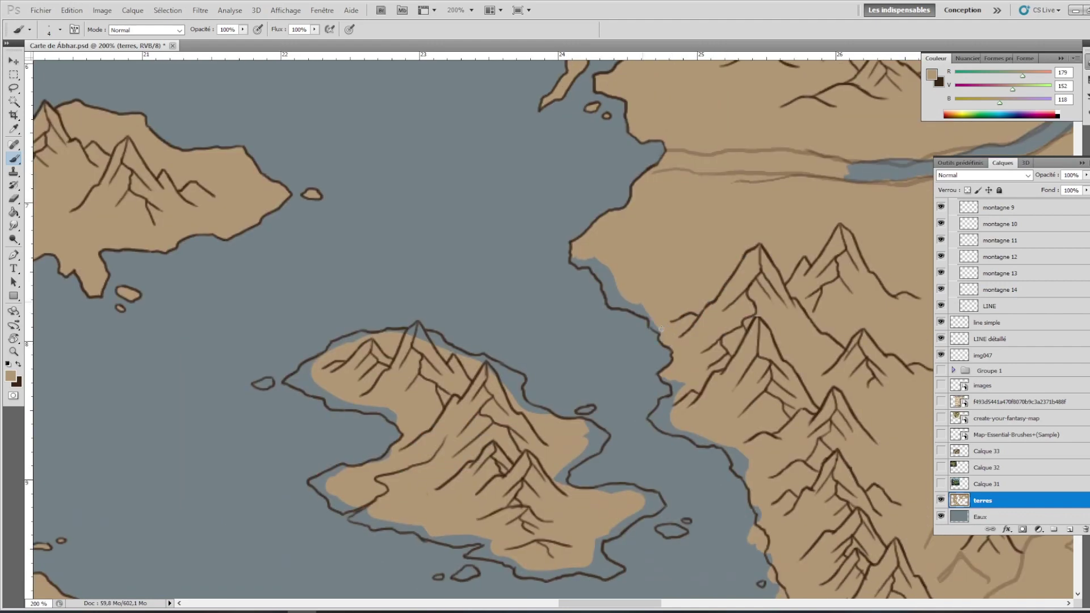
{"action": "left_click_drag", "start_coordinate": [613, 306], "coordinate": [574, 258]}
{"action": "mouse_move", "coordinate": [661, 403]}
{"action": "left_mouse_down"}
{"action": "mouse_move", "coordinate": [744, 471]}
{"action": "mouse_move", "coordinate": [757, 518]}
{"action": "left_mouse_up"}
{"action": "scroll", "coordinate": [757, 518], "scroll_direction": "down", "scroll_amount": 3}
{"action": "key", "text": "ctrl+alt+z"}
{"action": "key", "text": "ctrl+alt+z"}
{"action": "key", "text": "ctrl+alt+z"}
{"action": "key", "text": "ctrl+alt+z"}
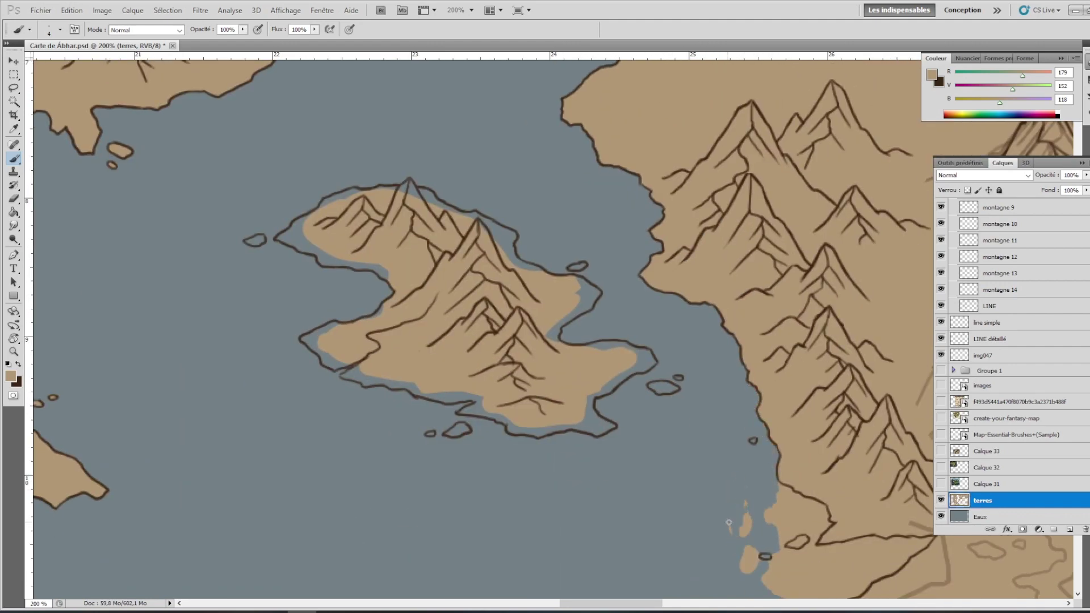
Step: Fill the rugged southeastern island and its surrounding islets with land colour out to their inked outlines
{"action": "mouse_move", "coordinate": [358, 191]}
{"action": "left_mouse_down"}
{"action": "mouse_move", "coordinate": [287, 233]}
{"action": "mouse_move", "coordinate": [324, 263]}
{"action": "mouse_move", "coordinate": [383, 278]}
{"action": "mouse_move", "coordinate": [312, 341]}
{"action": "mouse_move", "coordinate": [343, 363]}
{"action": "mouse_move", "coordinate": [472, 397]}
{"action": "mouse_move", "coordinate": [462, 424]}
{"action": "left_mouse_up"}
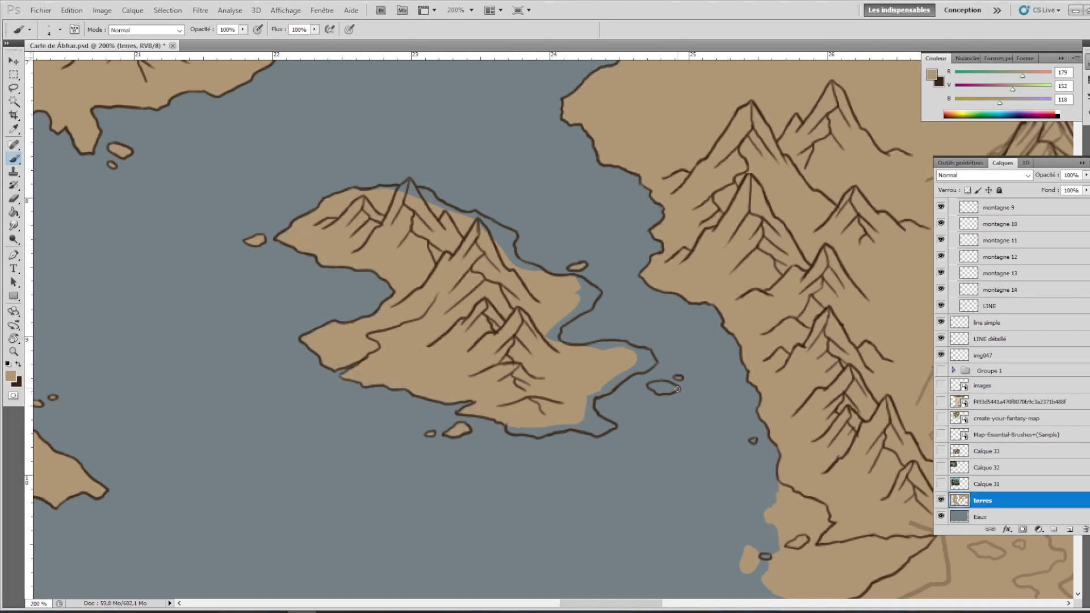
{"action": "mouse_move", "coordinate": [596, 427]}
{"action": "left_mouse_down"}
{"action": "mouse_move", "coordinate": [619, 381]}
{"action": "mouse_move", "coordinate": [545, 431]}
{"action": "mouse_move", "coordinate": [641, 358]}
{"action": "mouse_move", "coordinate": [555, 328]}
{"action": "mouse_move", "coordinate": [593, 287]}
{"action": "mouse_move", "coordinate": [410, 189]}
{"action": "left_mouse_up"}
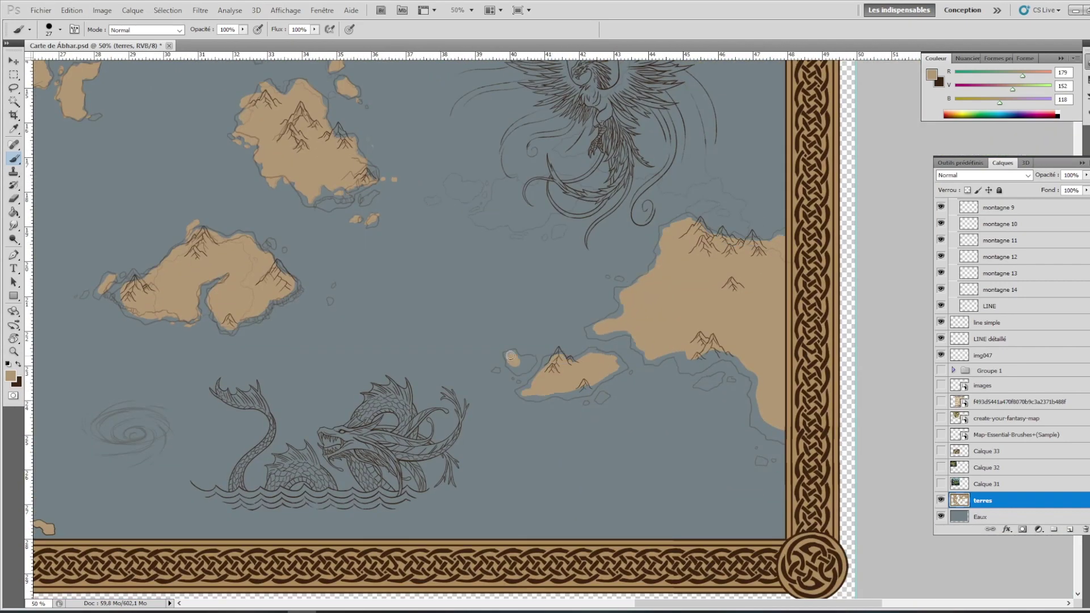
Step: Ink the coasts of the small mountain island northeast of the sea serpent and its adjacent islets on the LINE layer
{"action": "right_click", "coordinate": [565, 321]}
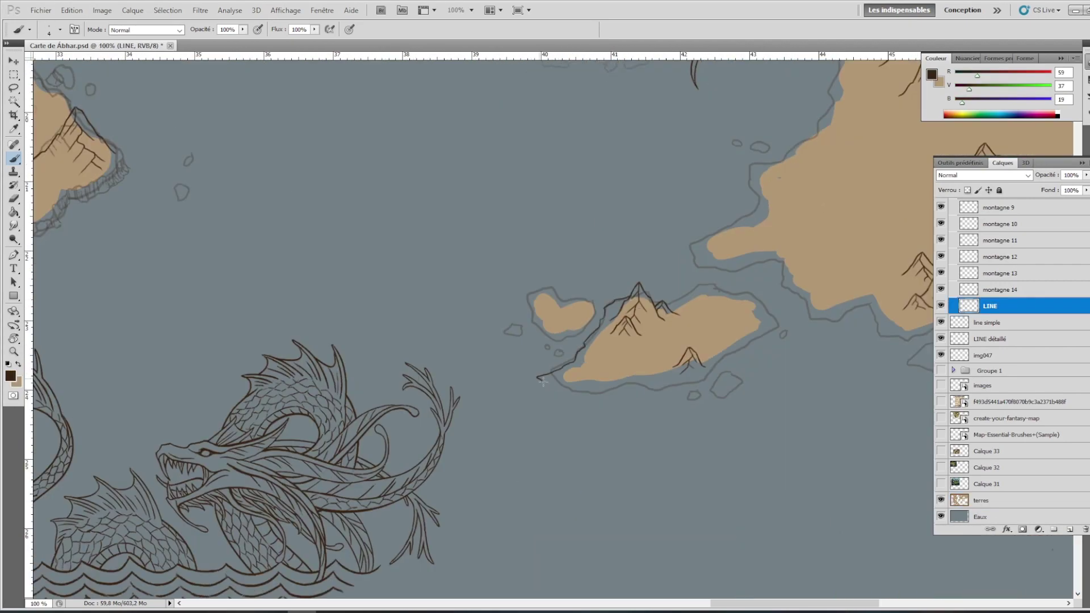
{"action": "left_click_drag", "start_coordinate": [543, 382], "coordinate": [714, 372]}
{"action": "left_click_drag", "start_coordinate": [594, 304], "coordinate": [551, 300]}
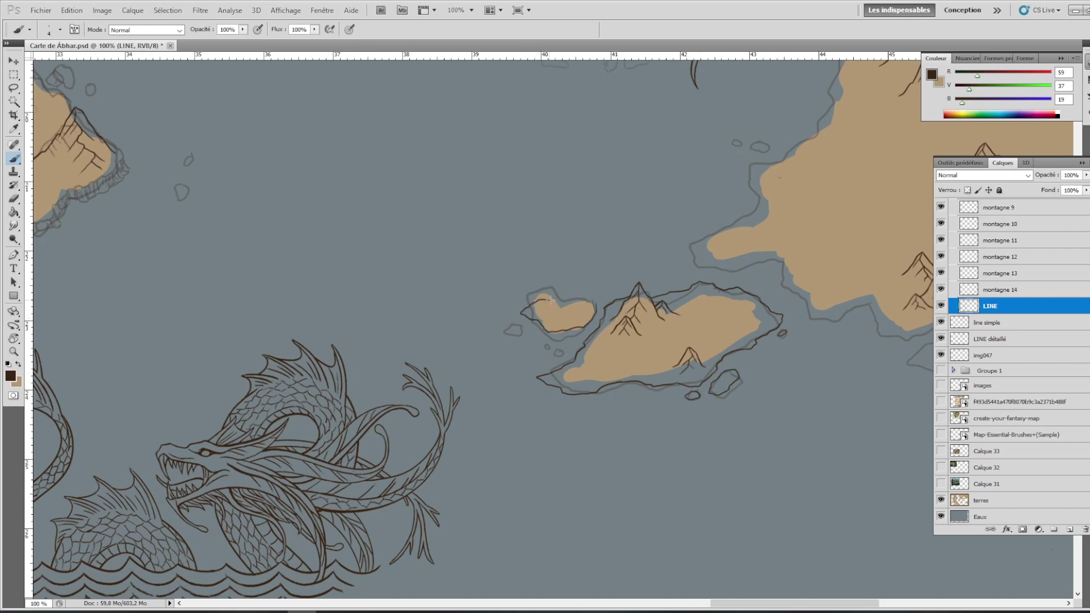
Step: Select the small island's inked southern coast, lone peak and nearby islets, and stretch them southward with Free Transform
{"action": "scroll", "coordinate": [545, 307], "scroll_direction": "up", "scroll_amount": 3}
{"action": "scroll", "coordinate": [545, 307], "scroll_direction": "right", "scroll_amount": 3}
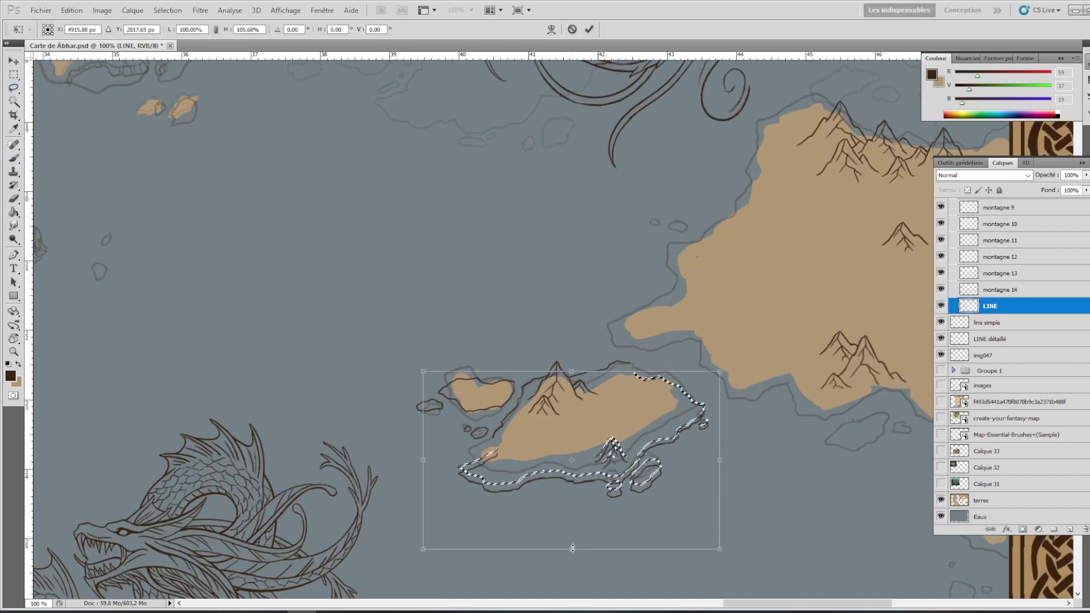
{"action": "key", "text": "v"}
{"action": "key", "text": "b"}
{"action": "key", "text": "ctrl+d"}
Step: Ink the full coastline of the large landmass against the map's eastern border, together with its offshore islets
{"action": "scroll", "coordinate": [545, 306], "scroll_direction": "down", "scroll_amount": 2}
{"action": "scroll", "coordinate": [545, 306], "scroll_direction": "right", "scroll_amount": 5}
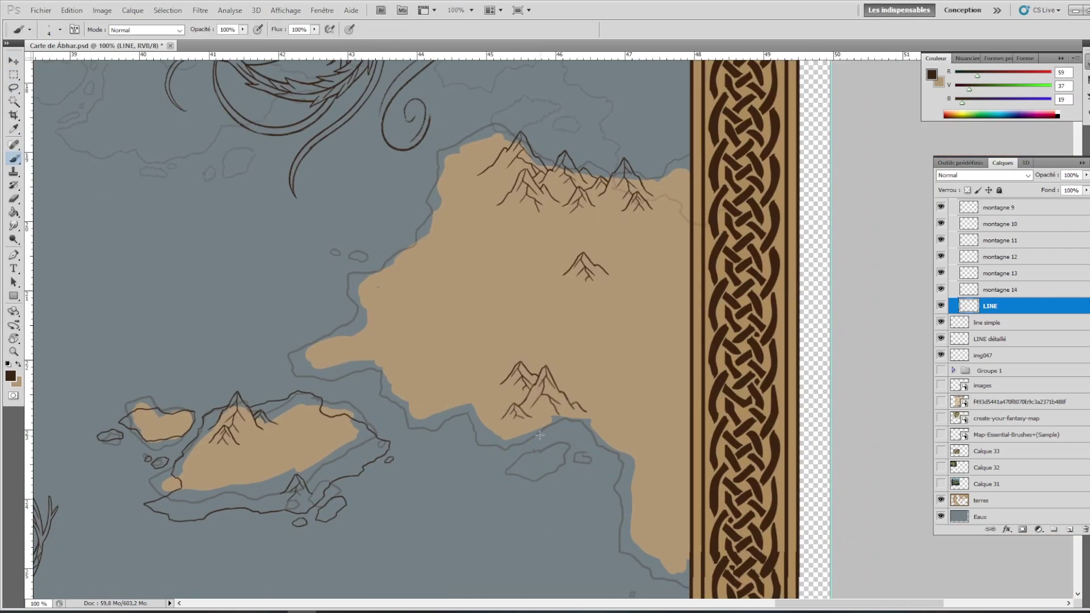
{"action": "left_click_drag", "start_coordinate": [668, 462], "coordinate": [644, 481]}
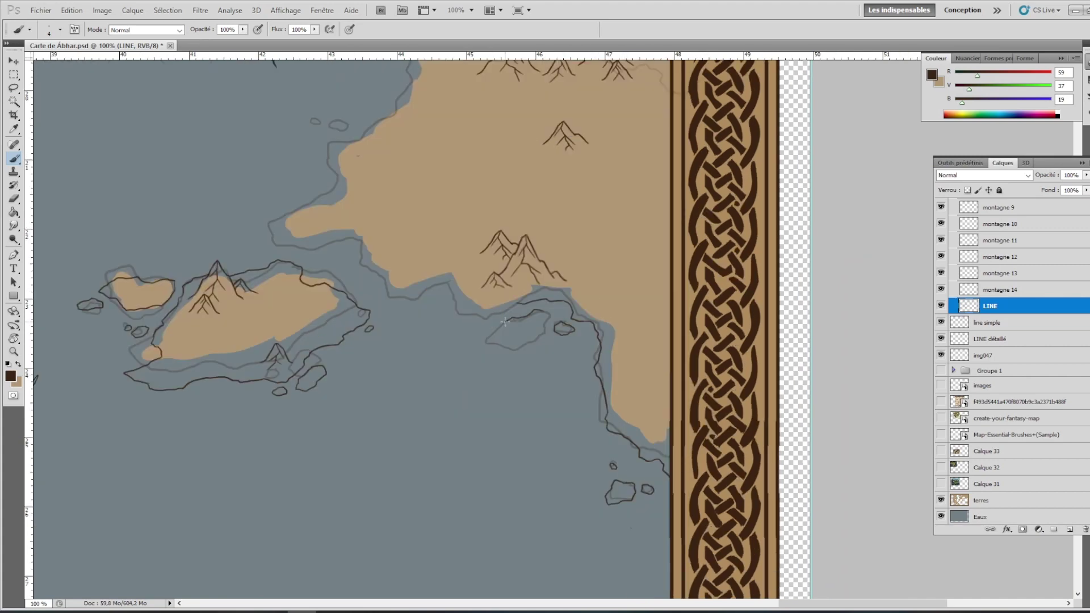
{"action": "left_click_drag", "start_coordinate": [504, 322], "coordinate": [465, 310]}
{"action": "scroll", "coordinate": [465, 309], "scroll_direction": "up", "scroll_amount": 3}
{"action": "scroll", "coordinate": [465, 310], "scroll_direction": "left", "scroll_amount": 3}
{"action": "left_click_drag", "start_coordinate": [616, 460], "coordinate": [574, 475]}
{"action": "left_click_drag", "start_coordinate": [432, 407], "coordinate": [496, 319]}
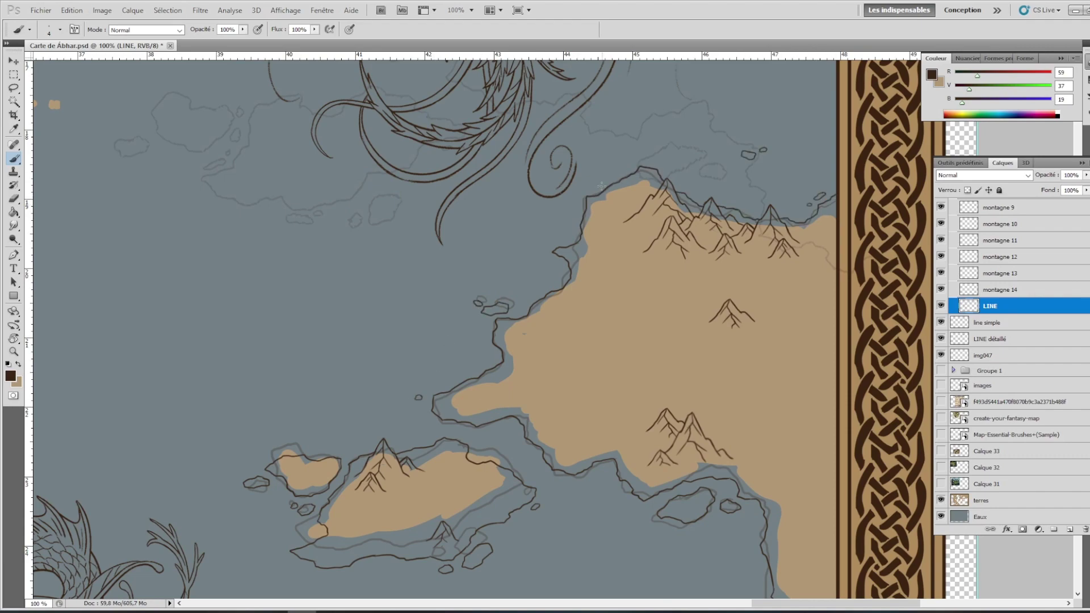
Step: Clear the grey sketch lines around the newly inked southeastern coasts and return to the terres layer with the tan land colour
{"action": "scroll", "coordinate": [601, 185], "scroll_direction": "down", "scroll_amount": 2}
{"action": "scroll", "coordinate": [506, 341], "scroll_direction": "up", "scroll_amount": 3}
{"action": "scroll", "coordinate": [506, 342], "scroll_direction": "down", "scroll_amount": 3}
{"action": "key", "text": "x"}
{"action": "left_click", "coordinate": [505, 342], "text": "ctrl"}
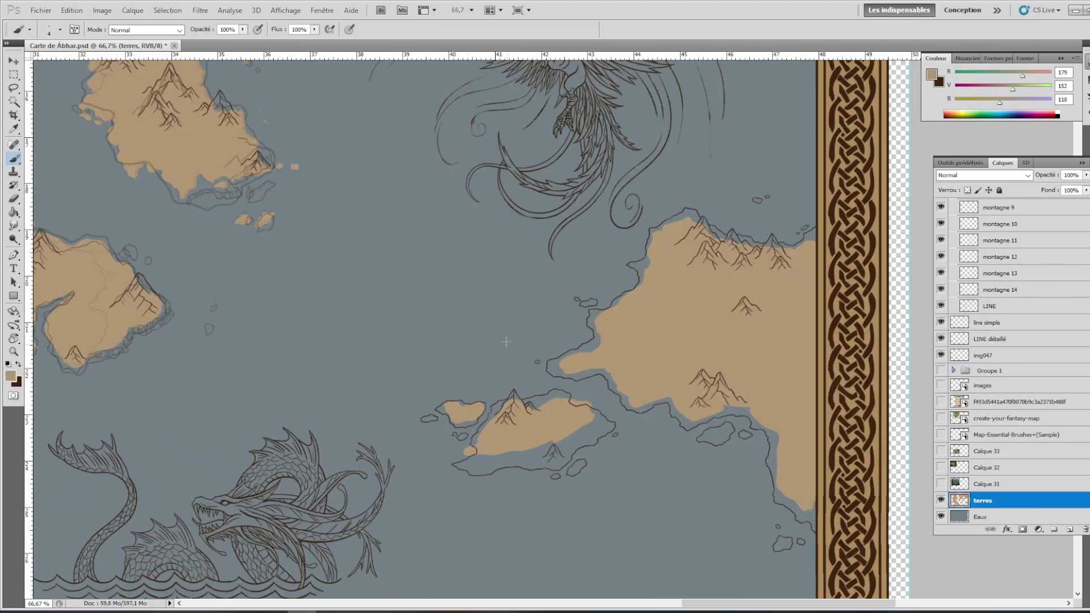
Step: Fill the islets west of the small mountain island with land colour inside their inked outlines
{"action": "scroll", "coordinate": [676, 314], "scroll_direction": "up", "scroll_amount": 1}
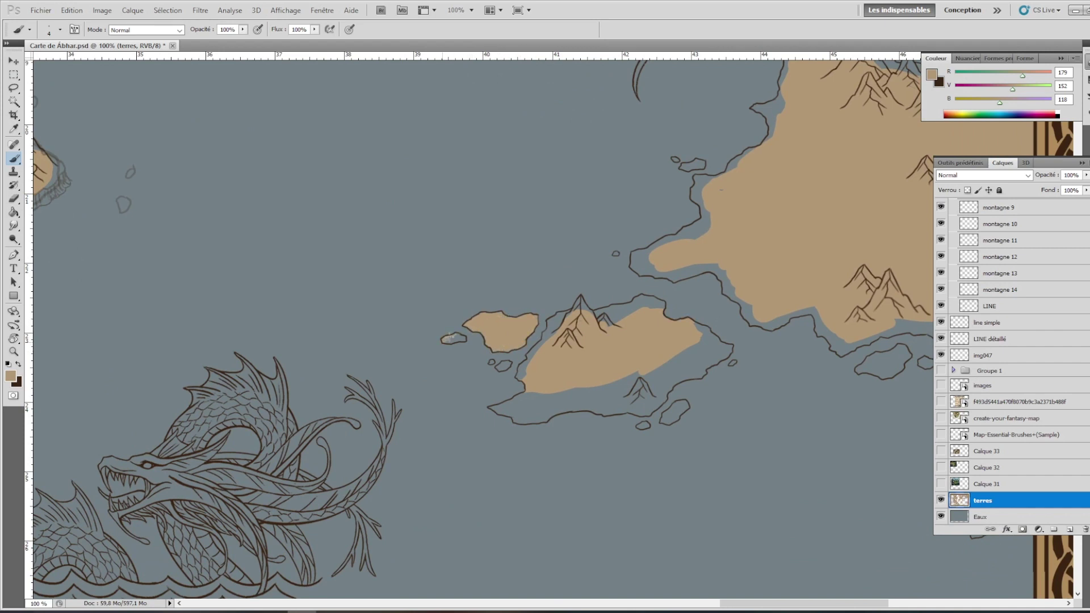
{"action": "key", "text": "ctrl+plus"}
{"action": "left_click_drag", "start_coordinate": [447, 408], "coordinate": [461, 402]}
{"action": "left_click_drag", "start_coordinate": [497, 398], "coordinate": [486, 419]}
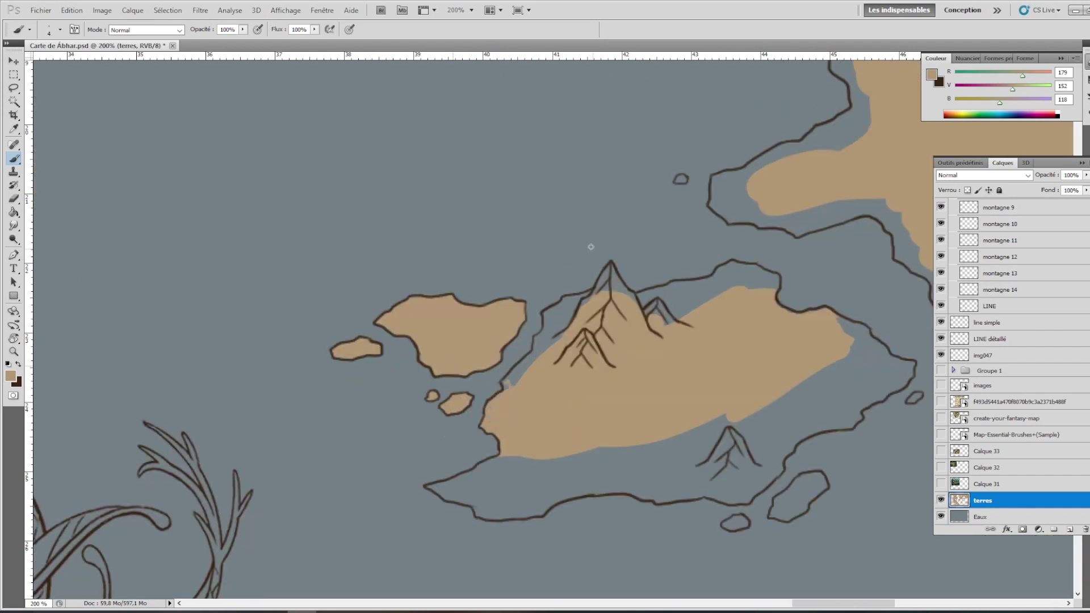
Step: Brush land colour across the small mountain island from its northern peaks to its inked southern coast
{"action": "left_click_drag", "start_coordinate": [554, 344], "coordinate": [593, 292]}
{"action": "left_click_drag", "start_coordinate": [508, 380], "coordinate": [533, 338]}
{"action": "mouse_move", "coordinate": [598, 286]}
{"action": "left_mouse_down"}
{"action": "mouse_move", "coordinate": [608, 270]}
{"action": "mouse_move", "coordinate": [698, 288]}
{"action": "left_mouse_up"}
{"action": "mouse_move", "coordinate": [698, 289]}
{"action": "left_mouse_down"}
{"action": "mouse_move", "coordinate": [632, 300]}
{"action": "mouse_move", "coordinate": [841, 363]}
{"action": "left_mouse_up"}
{"action": "left_click_drag", "start_coordinate": [738, 420], "coordinate": [483, 466]}
{"action": "left_click_drag", "start_coordinate": [784, 483], "coordinate": [823, 517]}
Step: Extend the land colour of the large eastern landmass towards its inked southwestern coast and refine the small island's edges
{"action": "left_click_drag", "start_coordinate": [806, 341], "coordinate": [495, 489]}
{"action": "left_click_drag", "start_coordinate": [431, 340], "coordinate": [579, 363]}
{"action": "mouse_move", "coordinate": [596, 398]}
{"action": "left_mouse_down"}
{"action": "mouse_move", "coordinate": [809, 497]}
{"action": "mouse_move", "coordinate": [681, 511]}
{"action": "left_mouse_up"}
{"action": "mouse_move", "coordinate": [795, 284]}
{"action": "left_mouse_down"}
{"action": "mouse_move", "coordinate": [460, 203]}
{"action": "mouse_move", "coordinate": [899, 244]}
{"action": "left_mouse_up"}
{"action": "right_click", "coordinate": [659, 205]}
{"action": "double_click", "coordinate": [681, 273]}
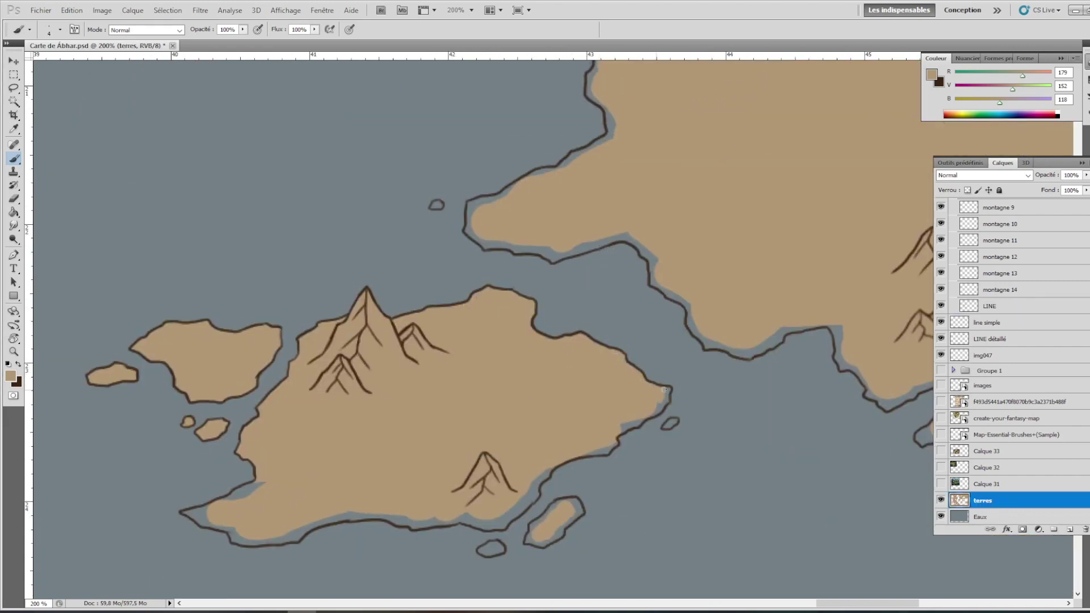